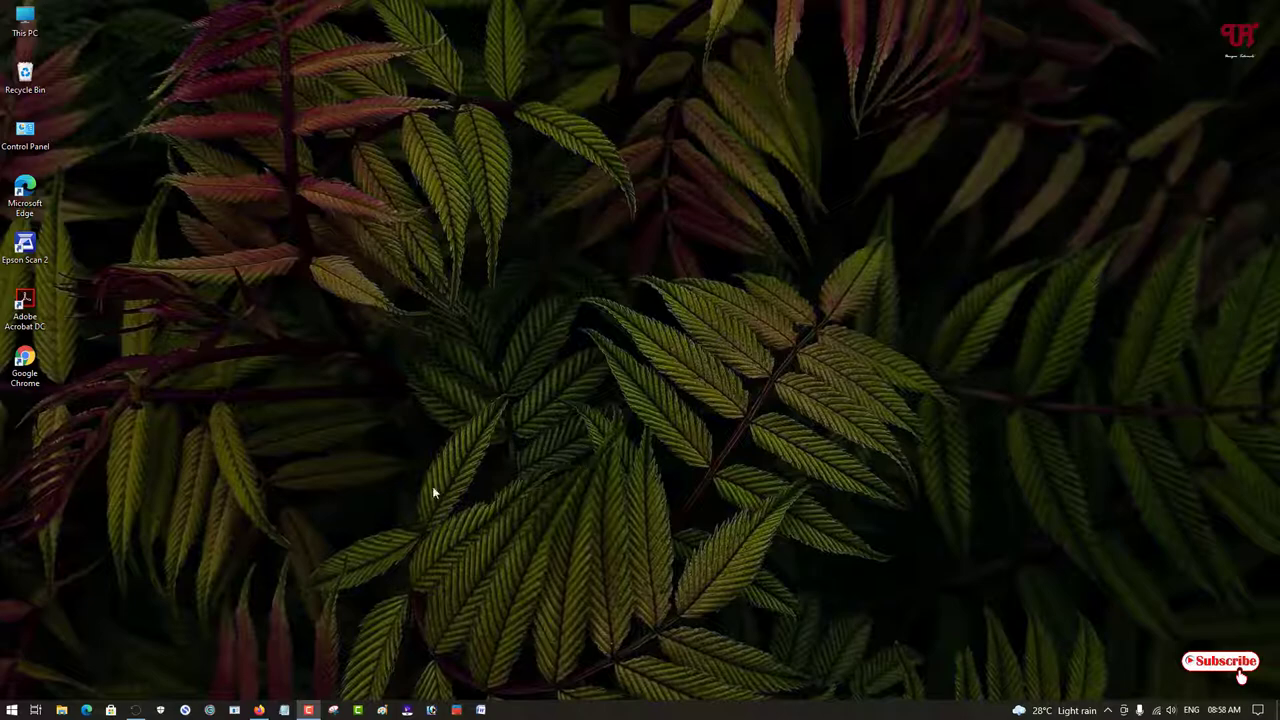
Step: Return to the NIUBI Partition Editor search results and open the official hdd-tool.com homepage
click(259, 710)
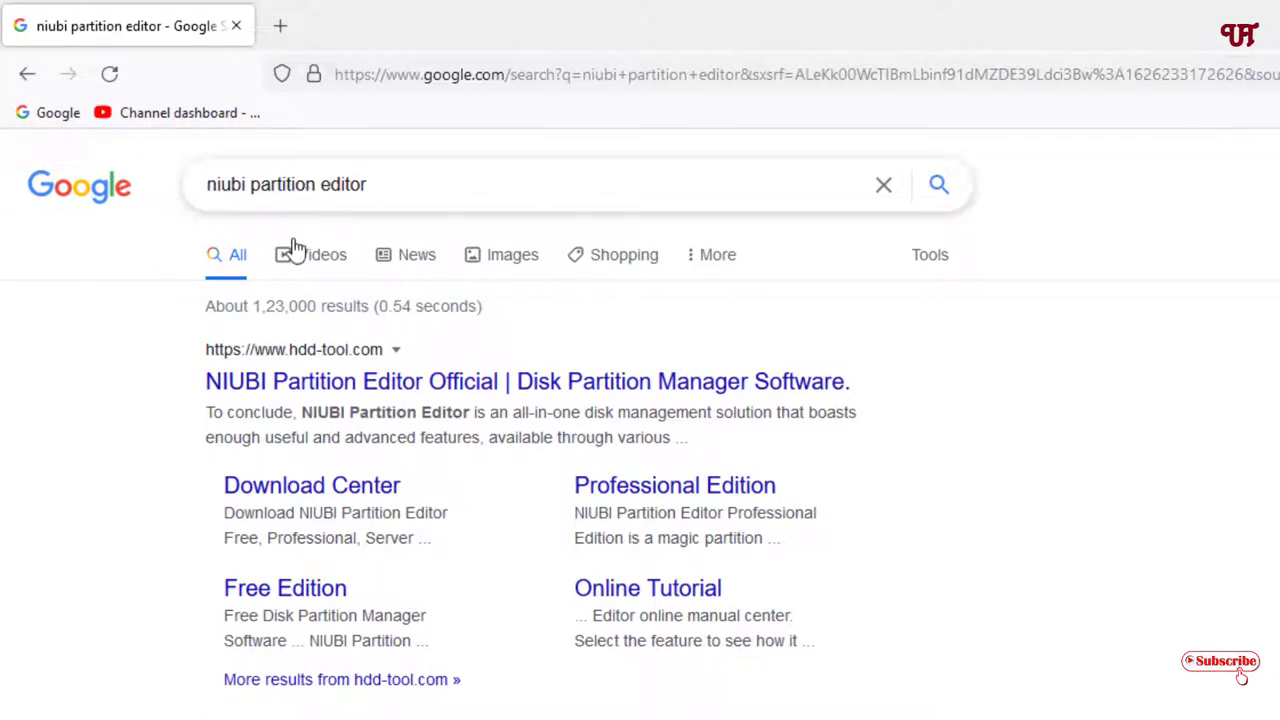
click(260, 390)
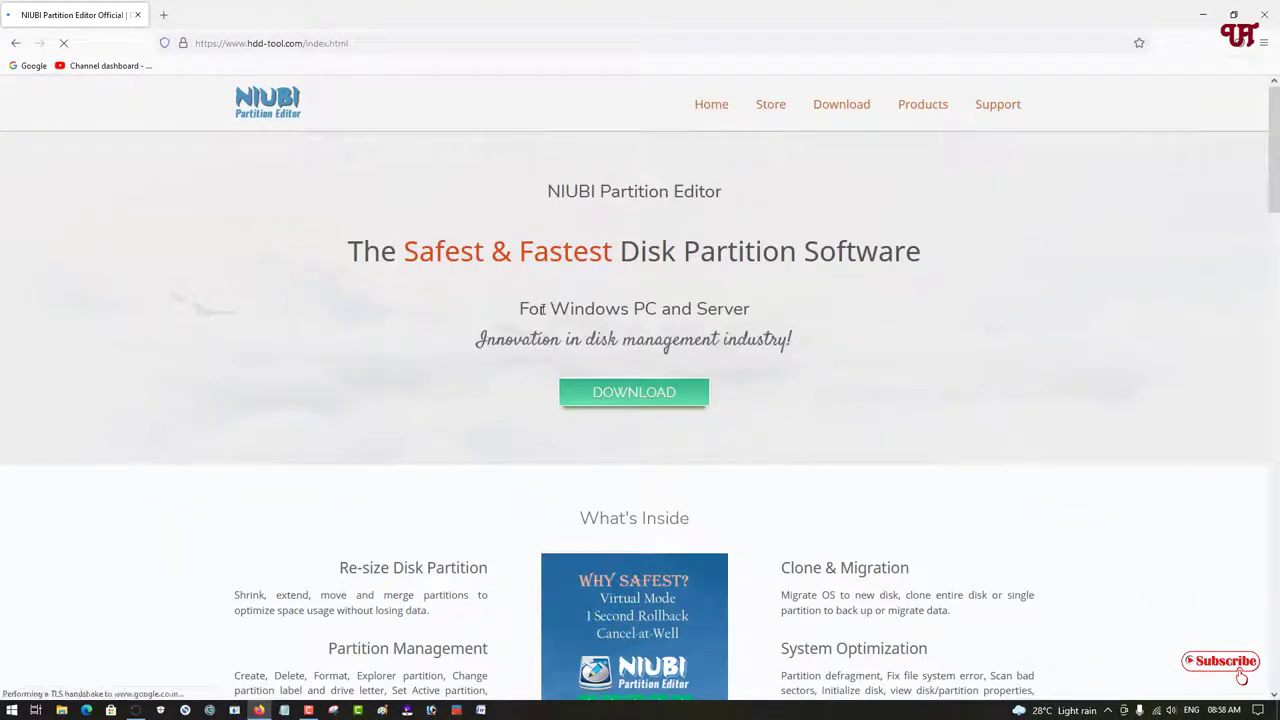
Step: Download NIUBI Partition Editor Free Edition from the hdd-tool.com Download Center
click(846, 112)
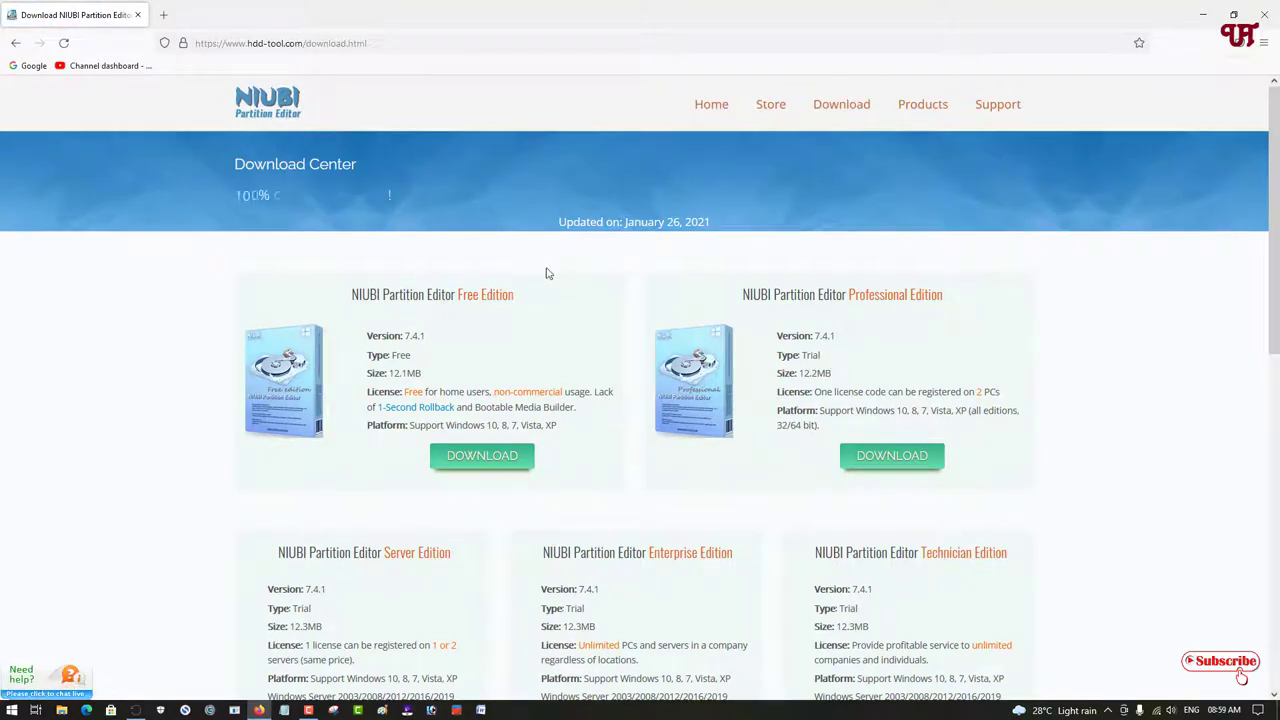
click(502, 468)
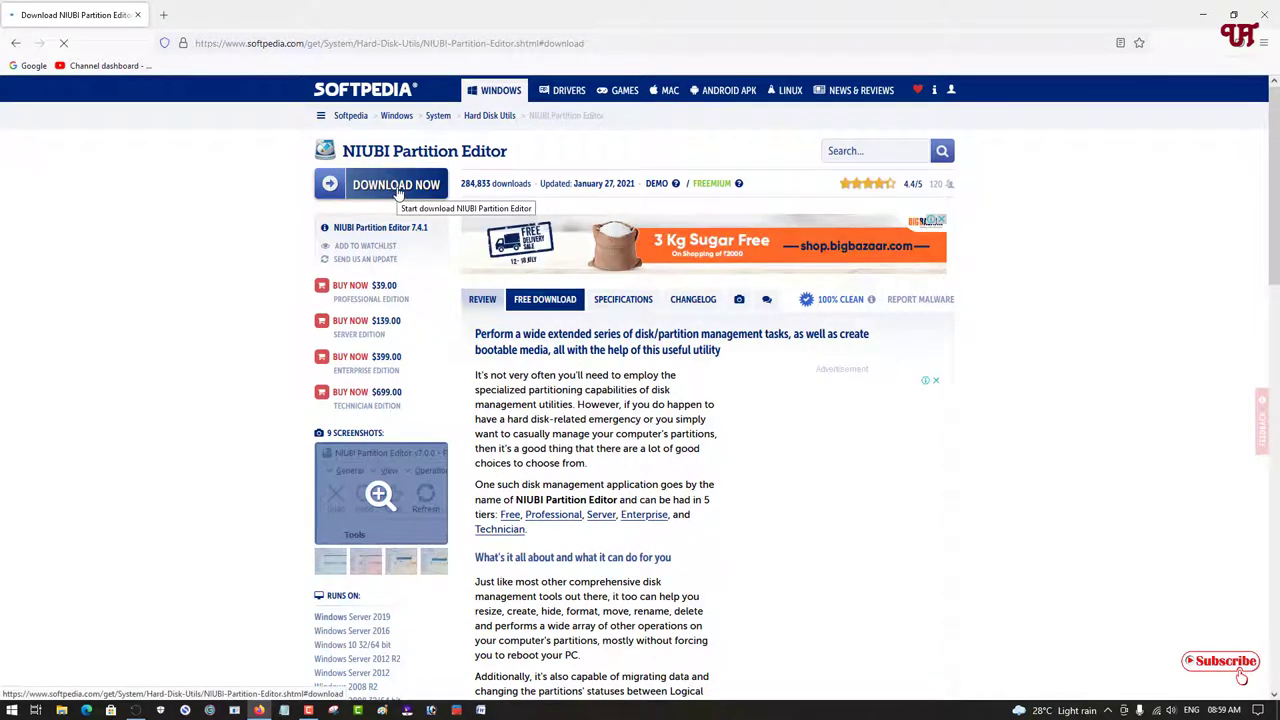
Step: Save NPE_free.zip (11.9 MB) from Softpedia's free edition mirror and check its progress
click(397, 186)
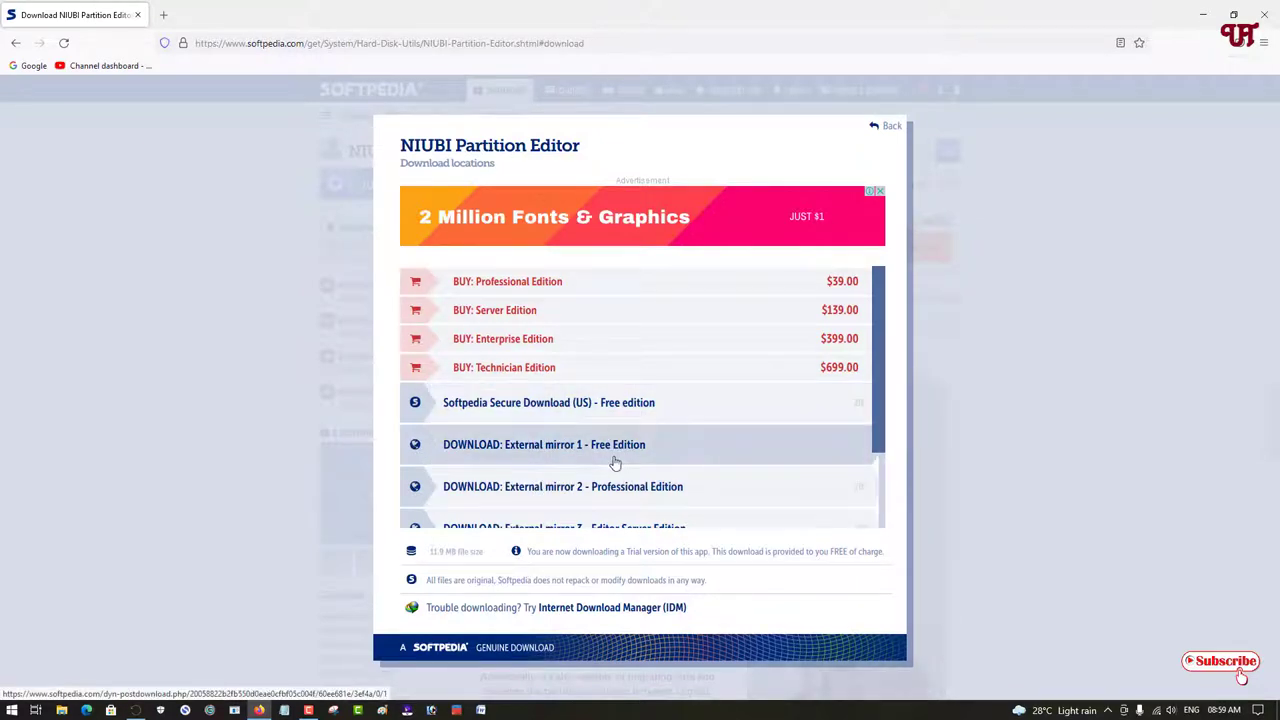
click(550, 410)
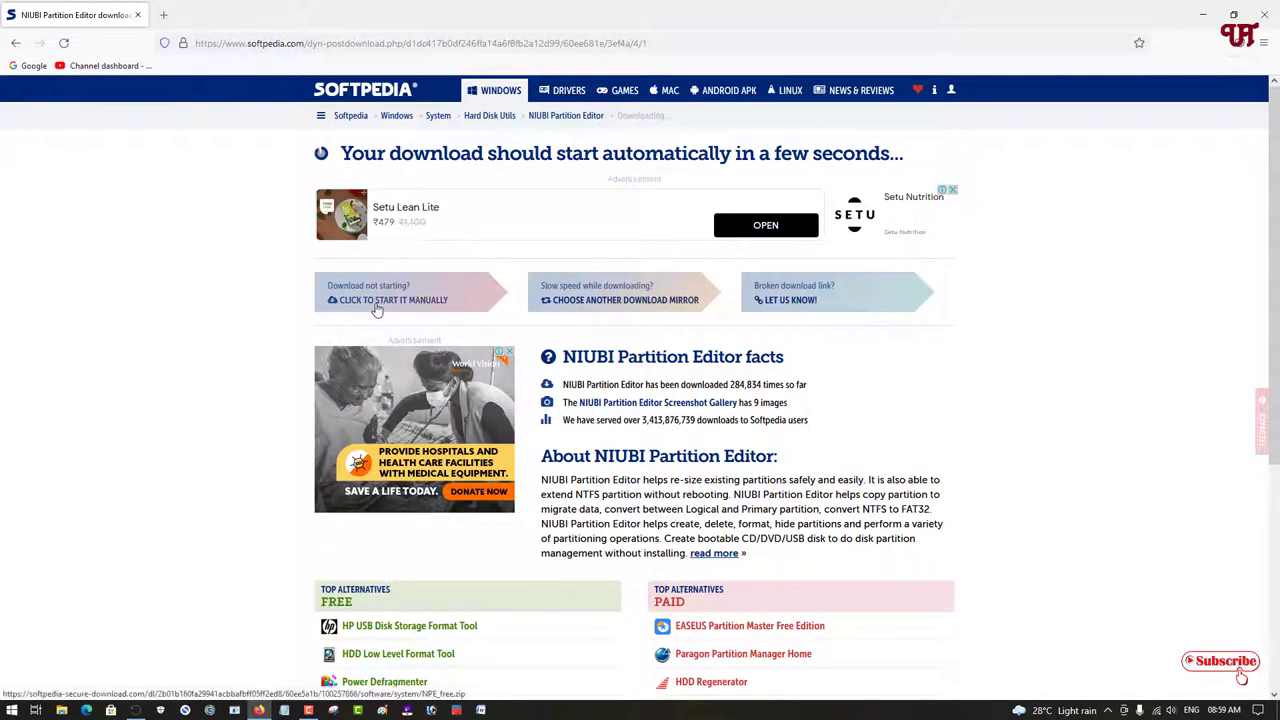
click(376, 309)
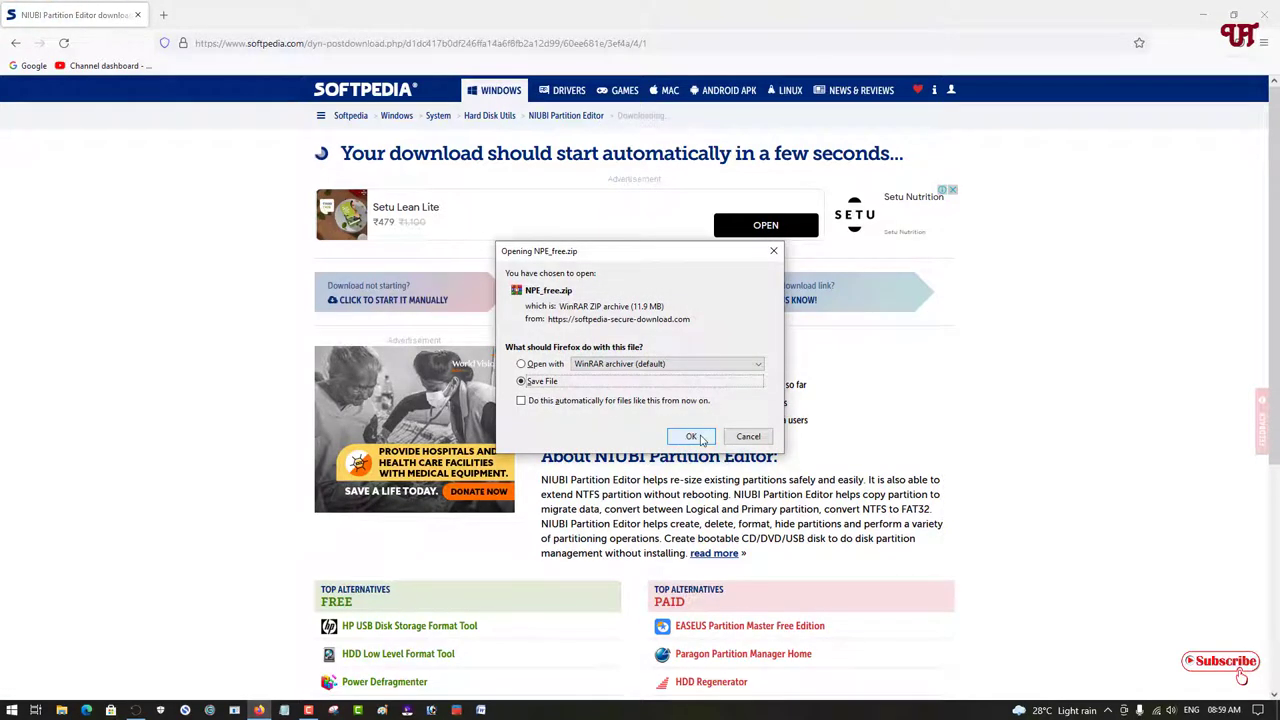
click(691, 437)
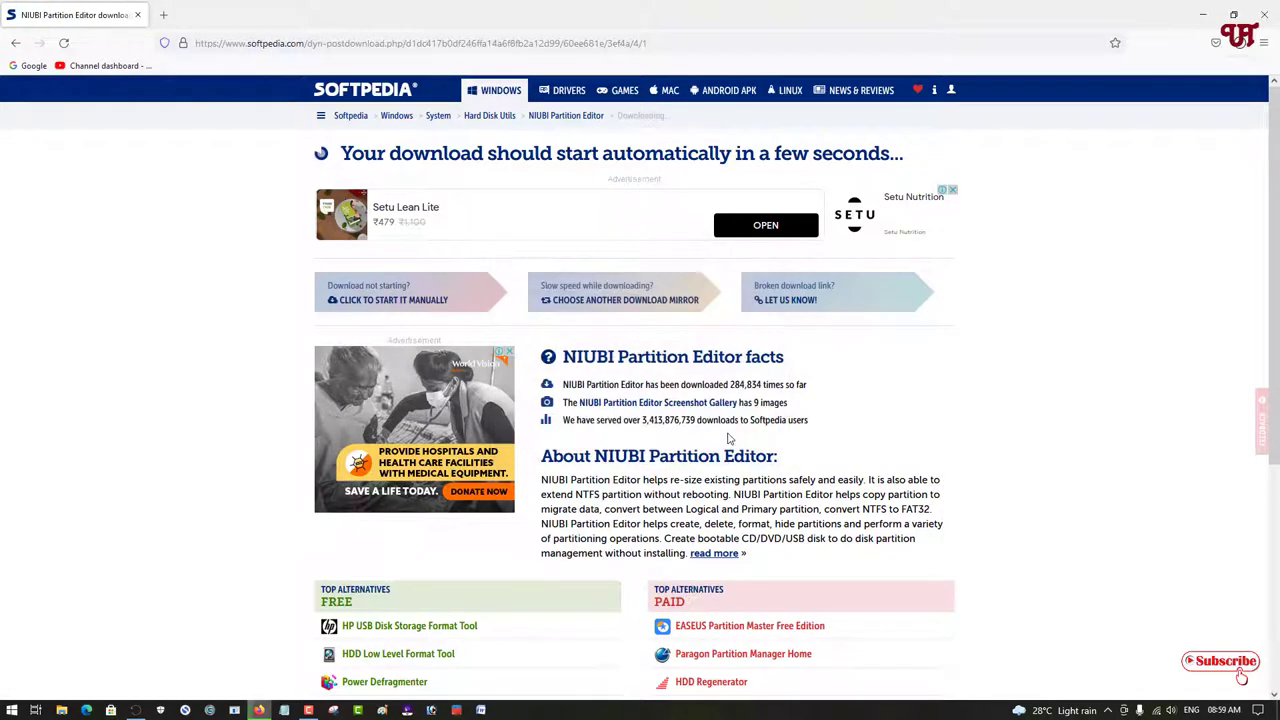
click(1237, 46)
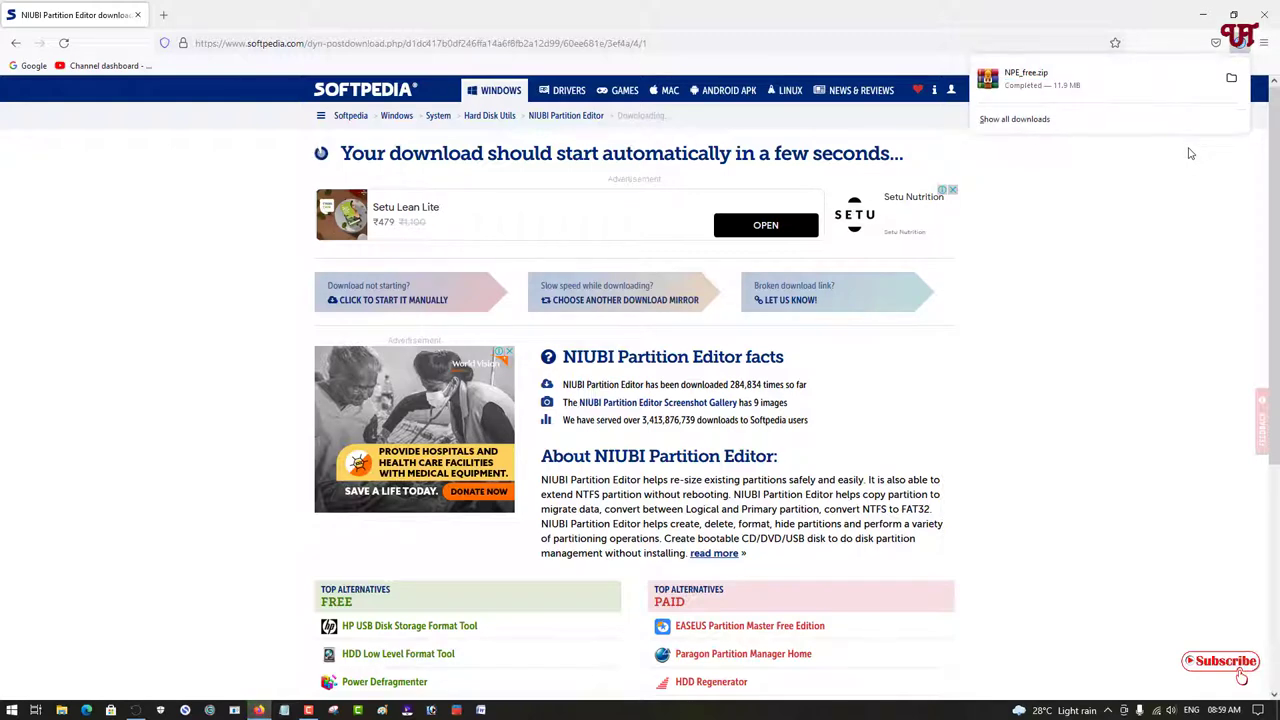
Step: Extract NPE_free.zip with WinRAR into an NPE_free folder and run NPE_free.exe
click(1231, 80)
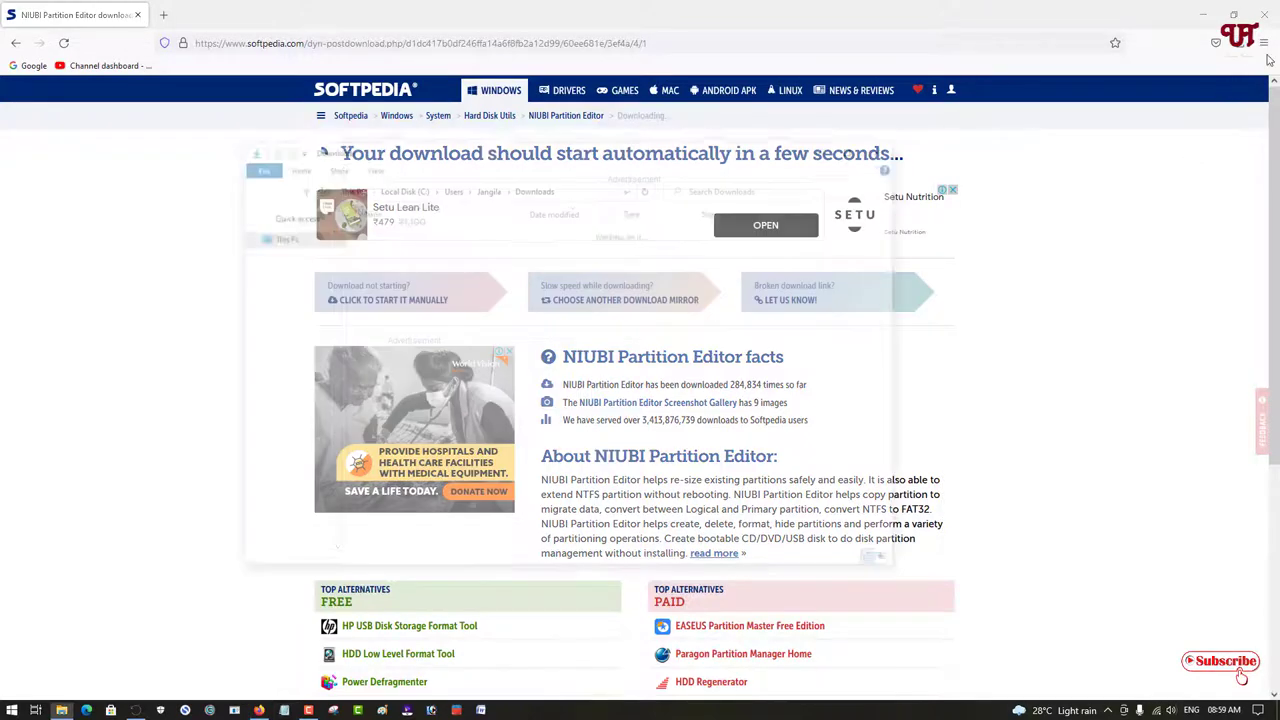
click(1268, 22)
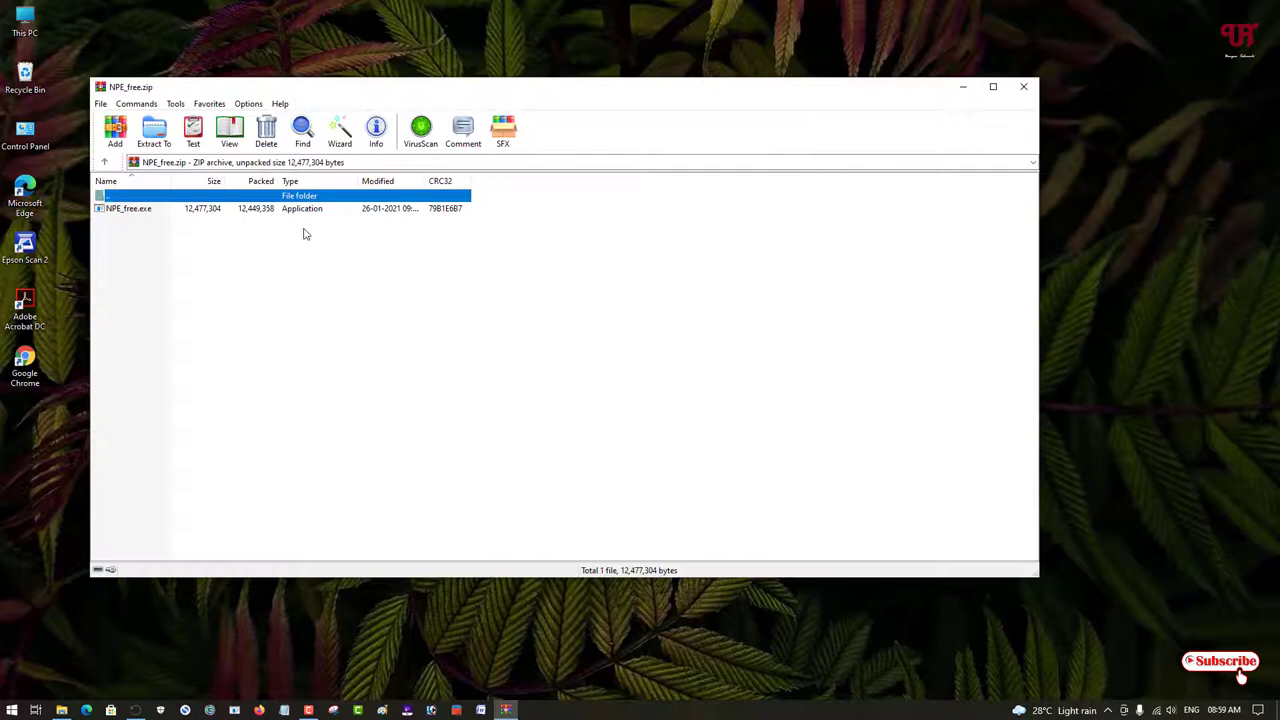
click(154, 130)
click(600, 473)
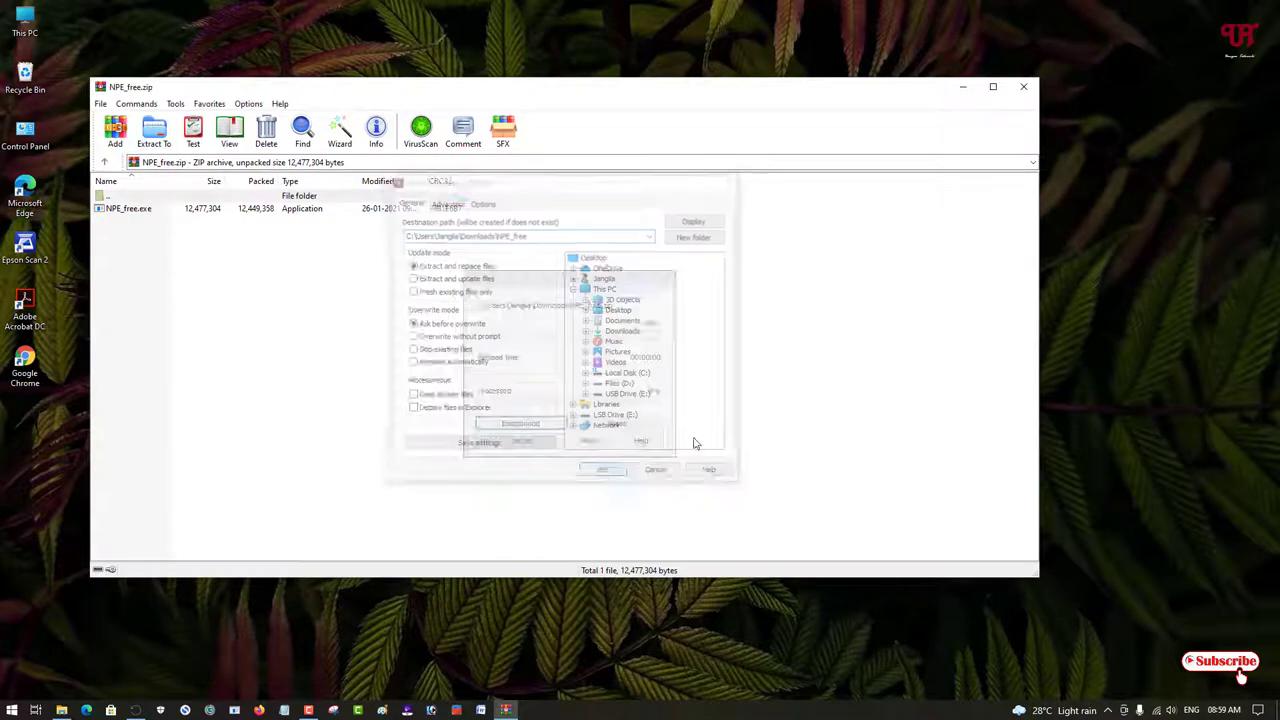
click(1025, 88)
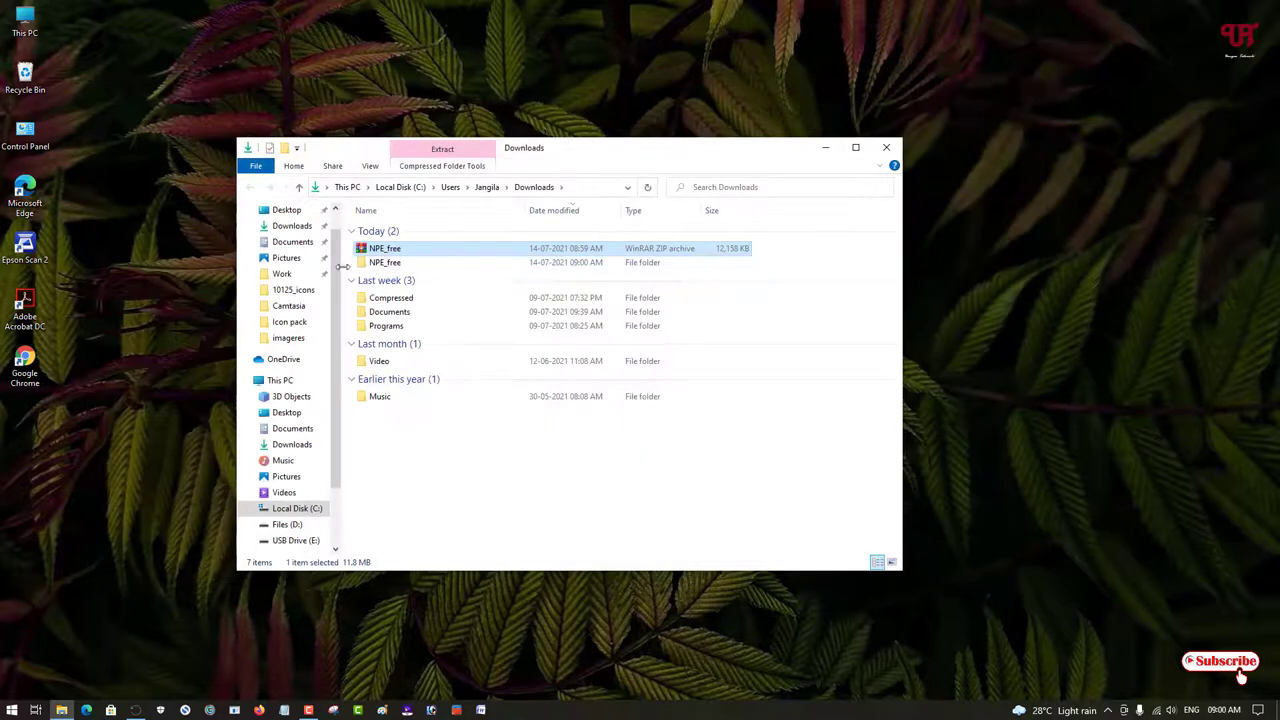
double_click(385, 262)
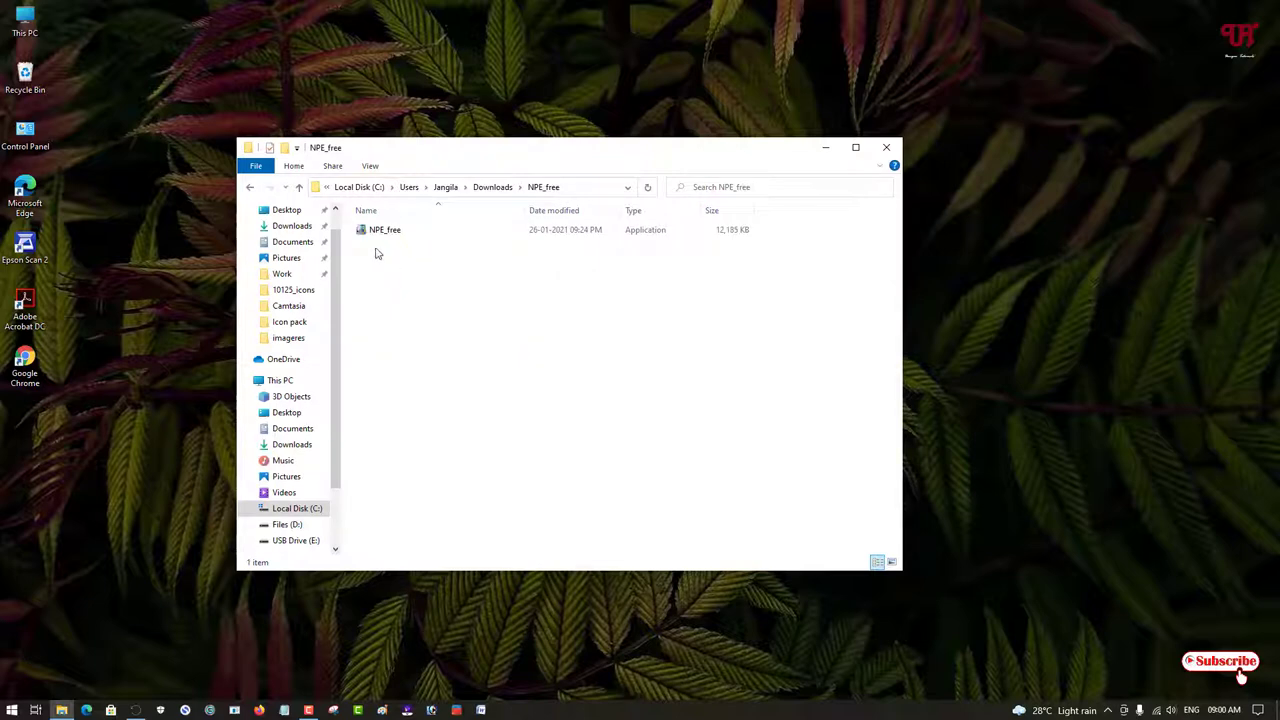
double_click(371, 236)
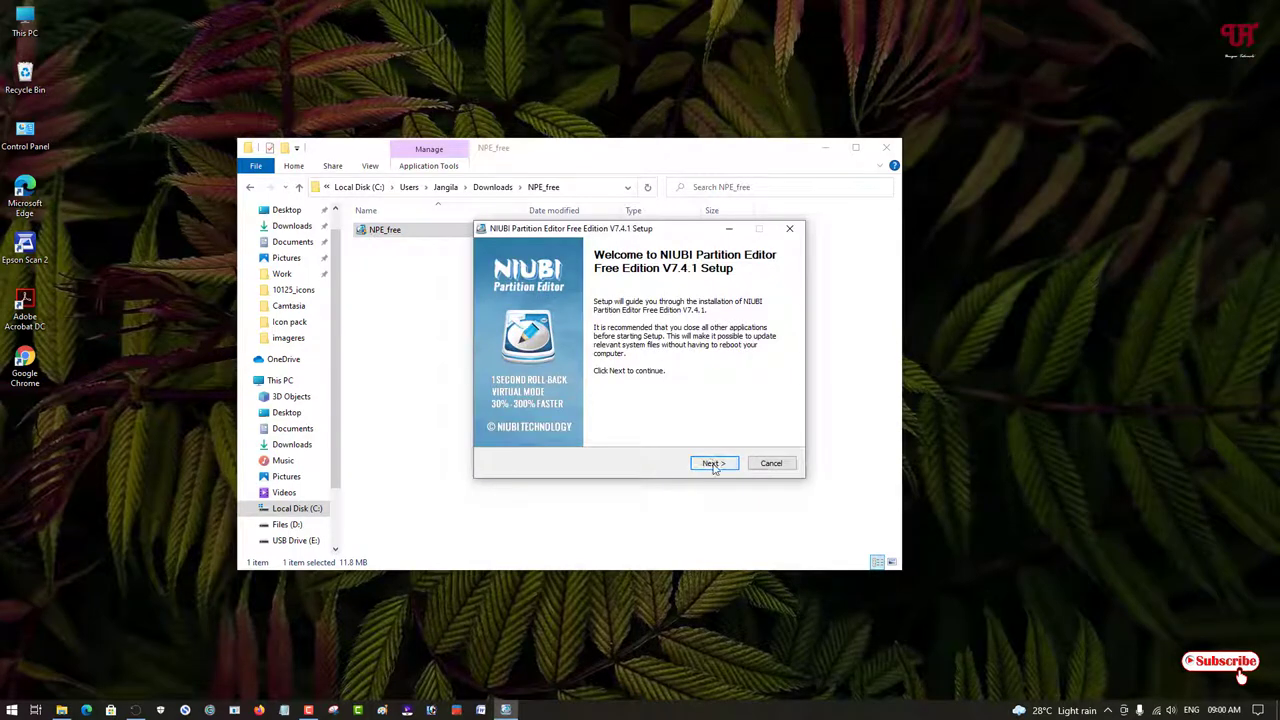
Step: Install NIUBI Partition Editor Free Edition 7.4.1 to the default folder without launching it afterwards
click(712, 463)
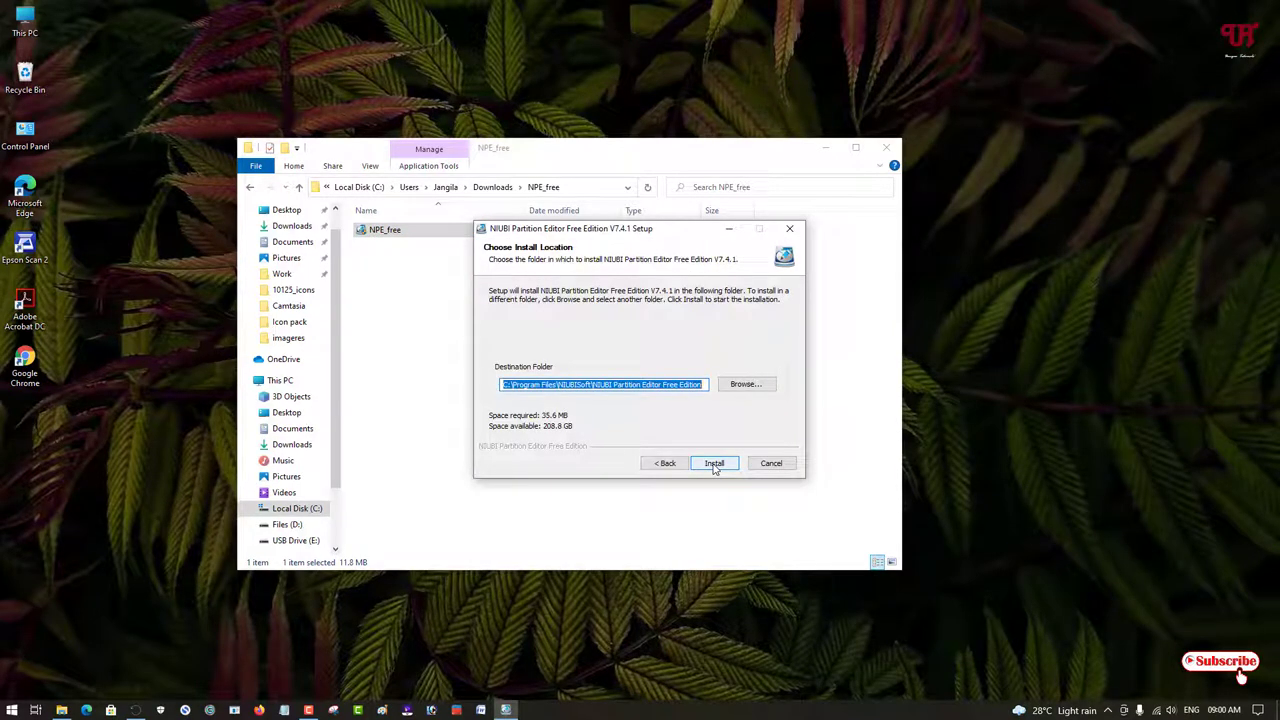
click(714, 465)
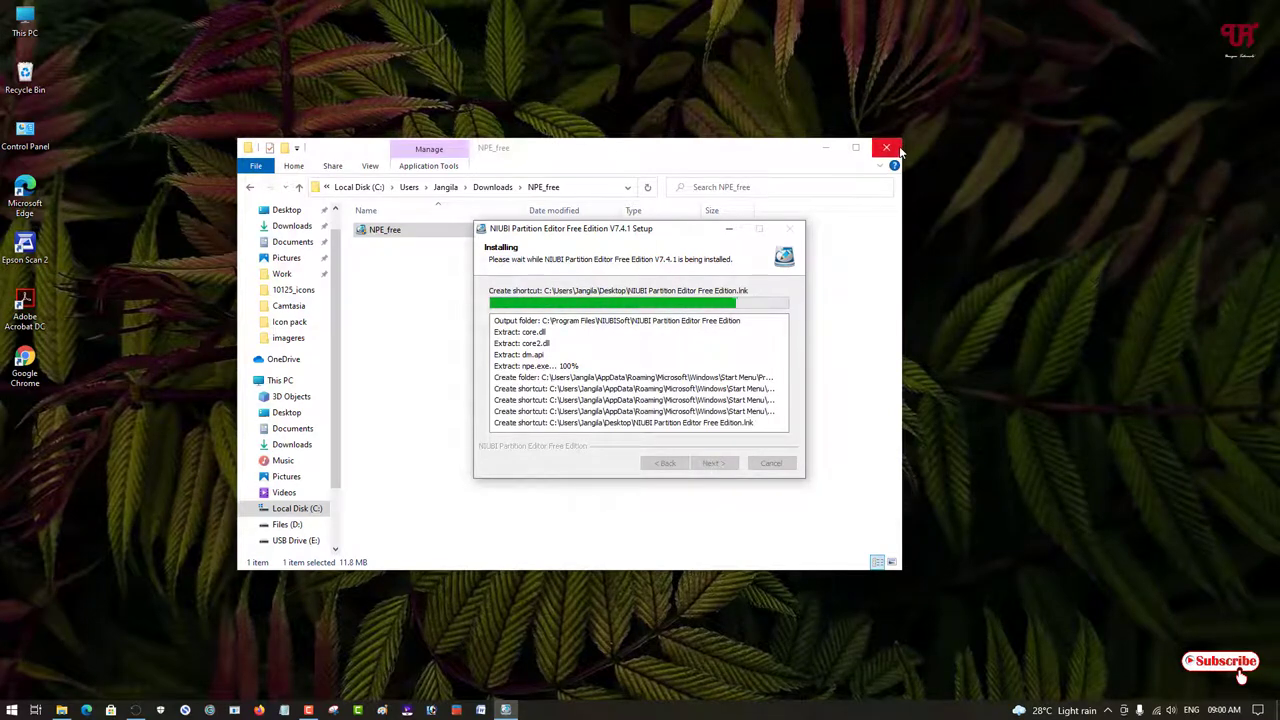
click(898, 148)
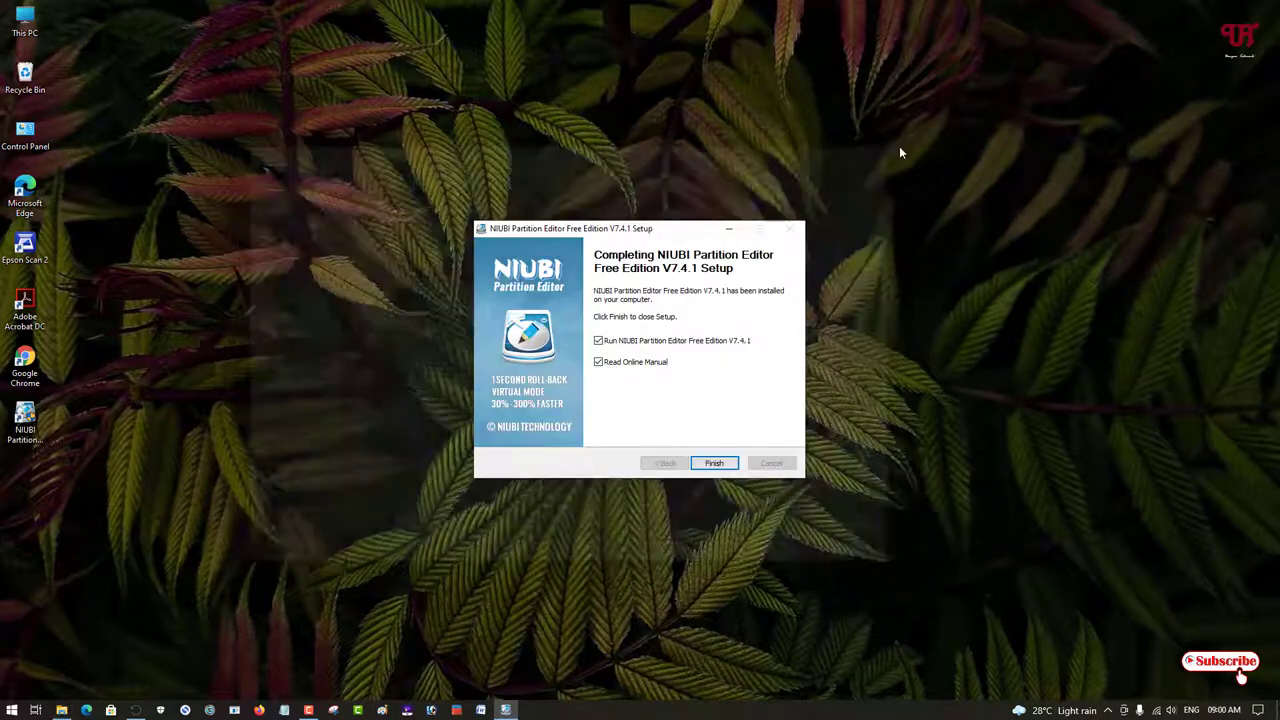
click(638, 342)
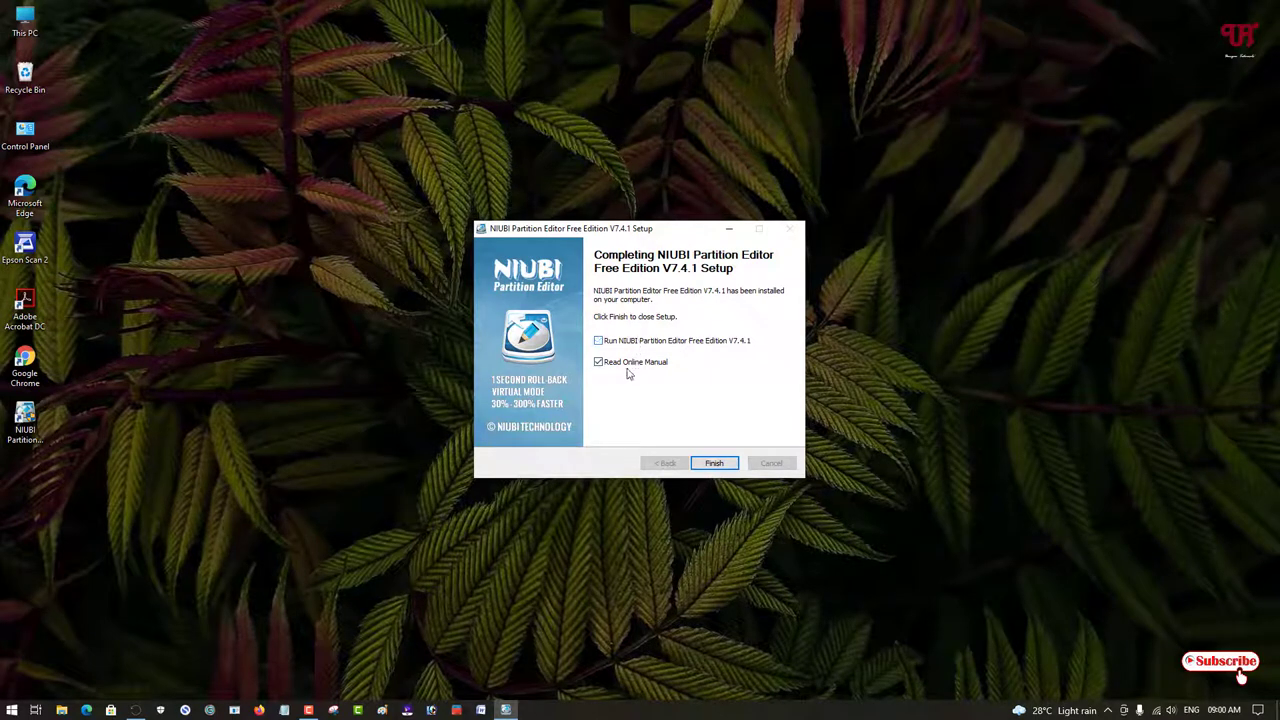
click(711, 464)
Step: Confirm USB Drive (E:) is NTFS in its properties, then open it to view its three items
double_click(27, 20)
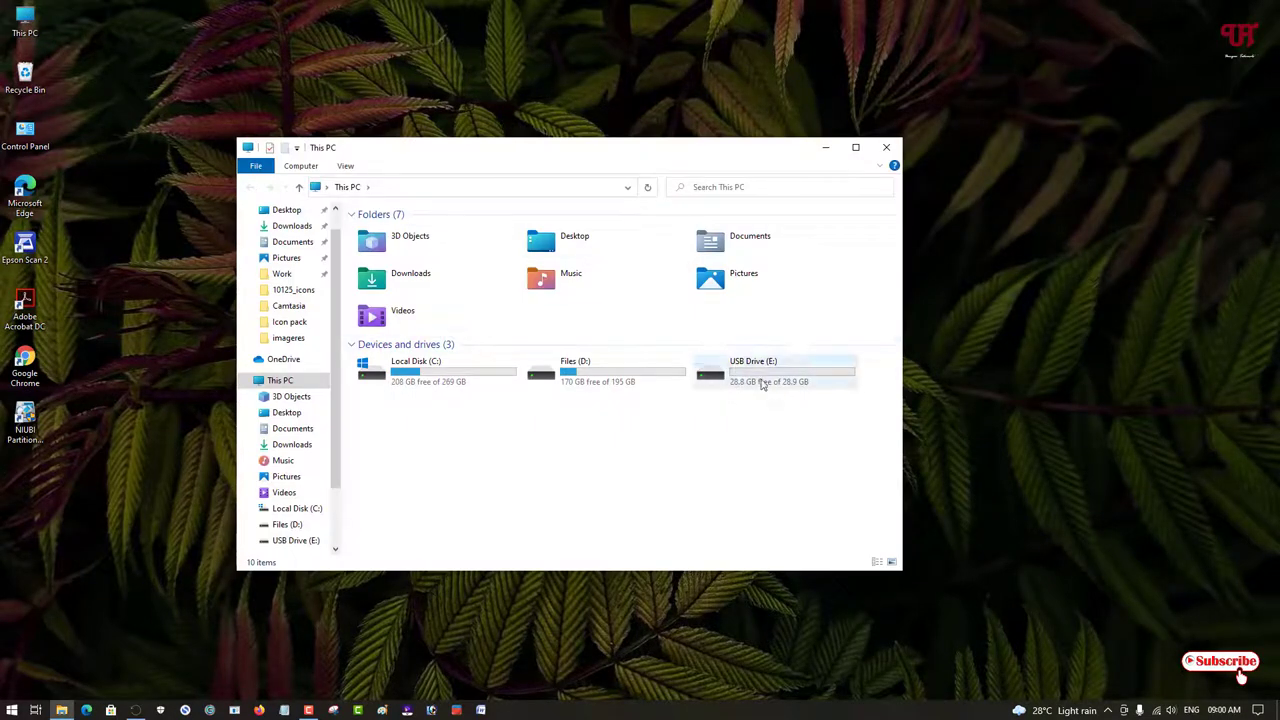
right_click(757, 376)
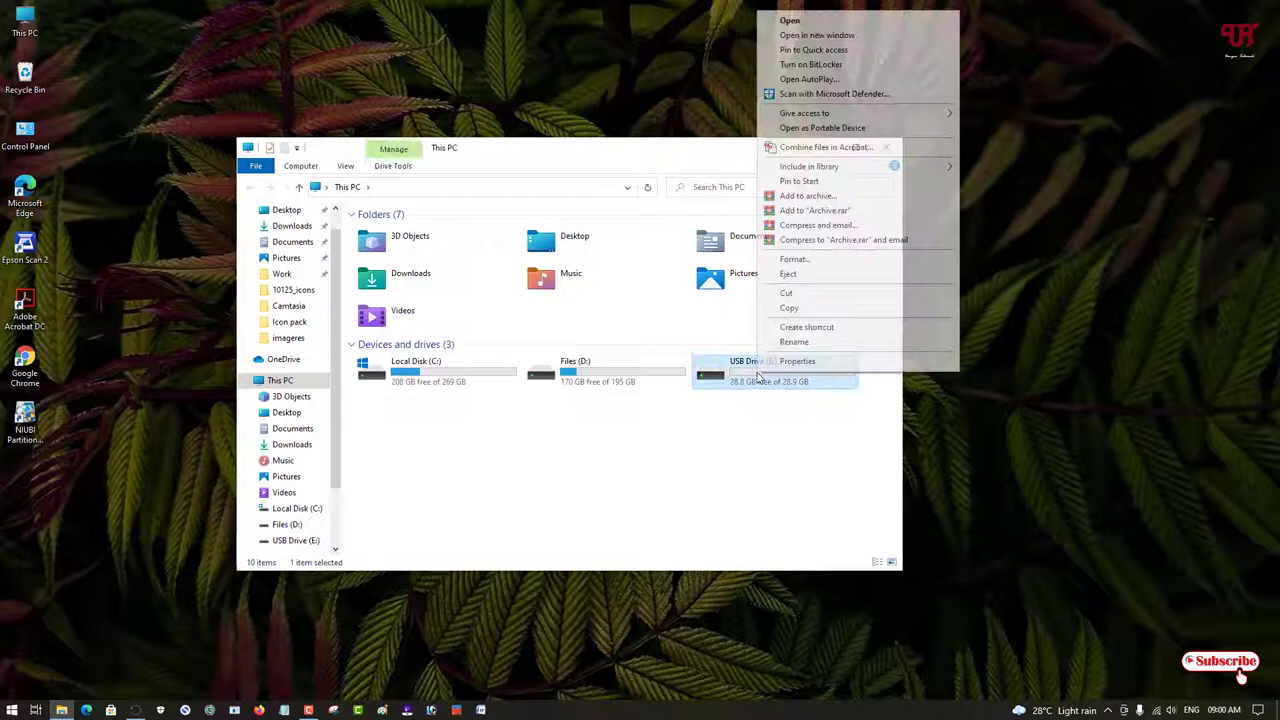
click(797, 366)
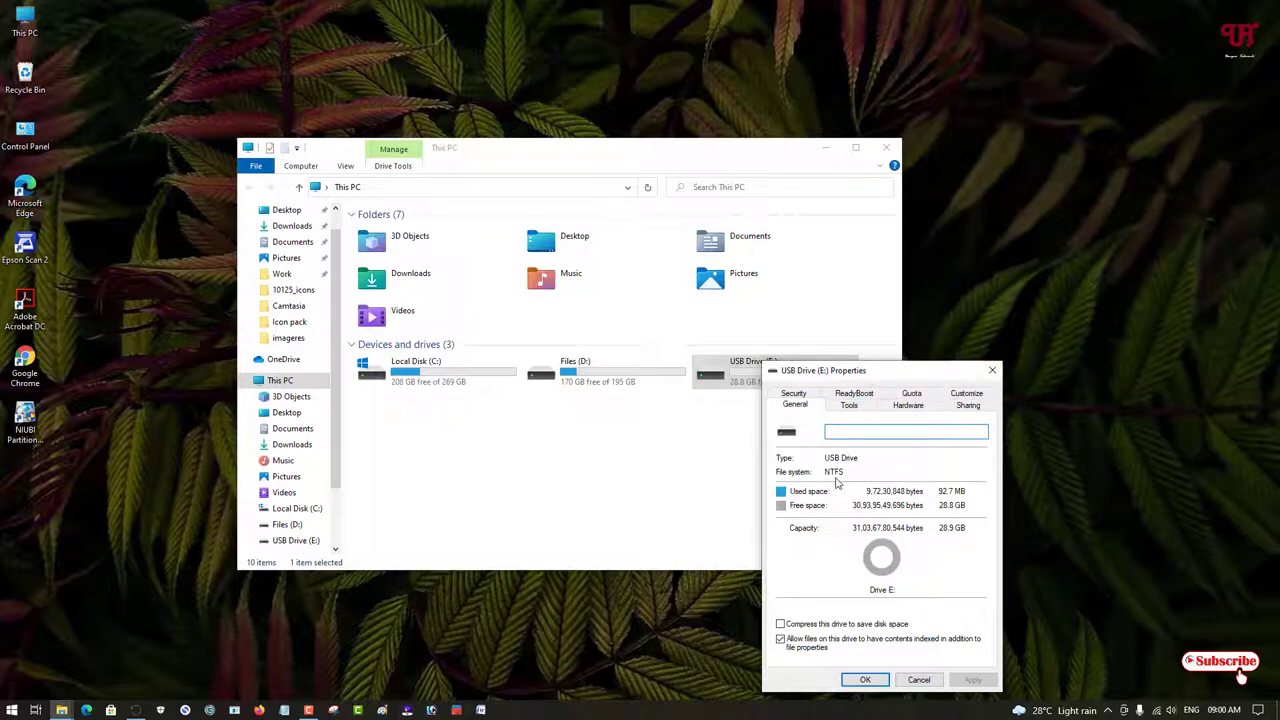
click(992, 371)
double_click(787, 384)
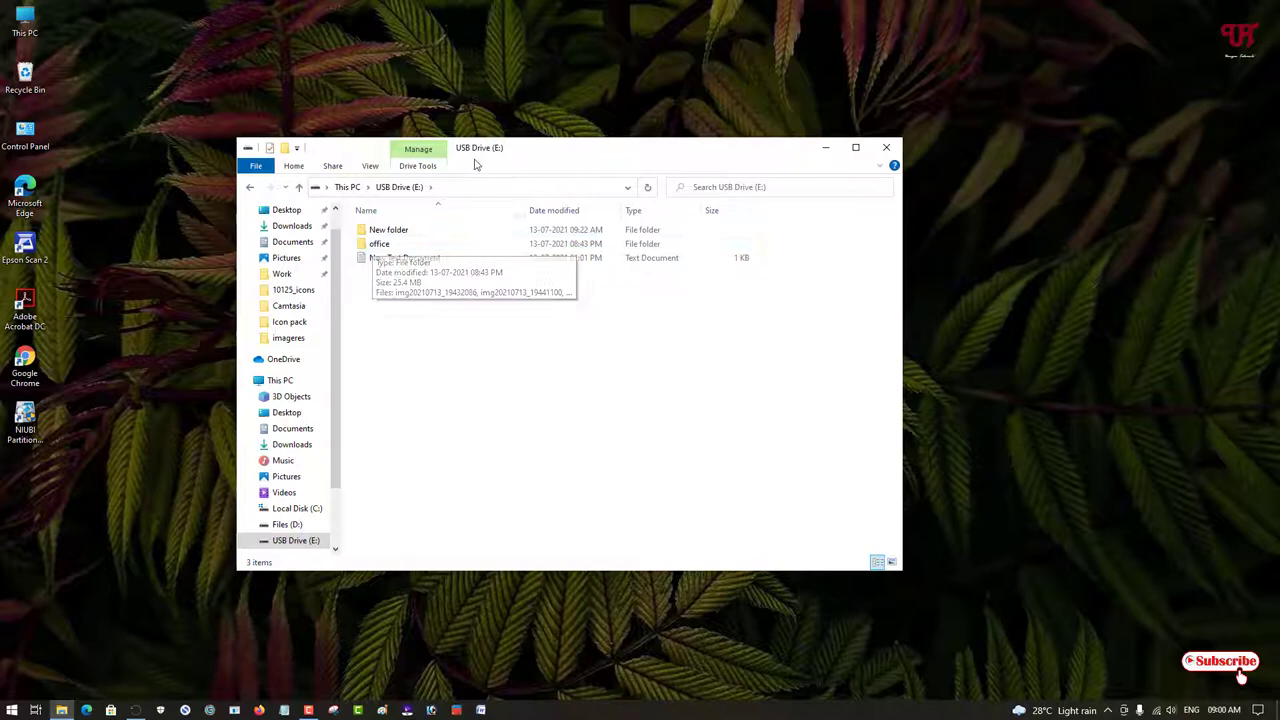
drag(508, 149, 525, 163)
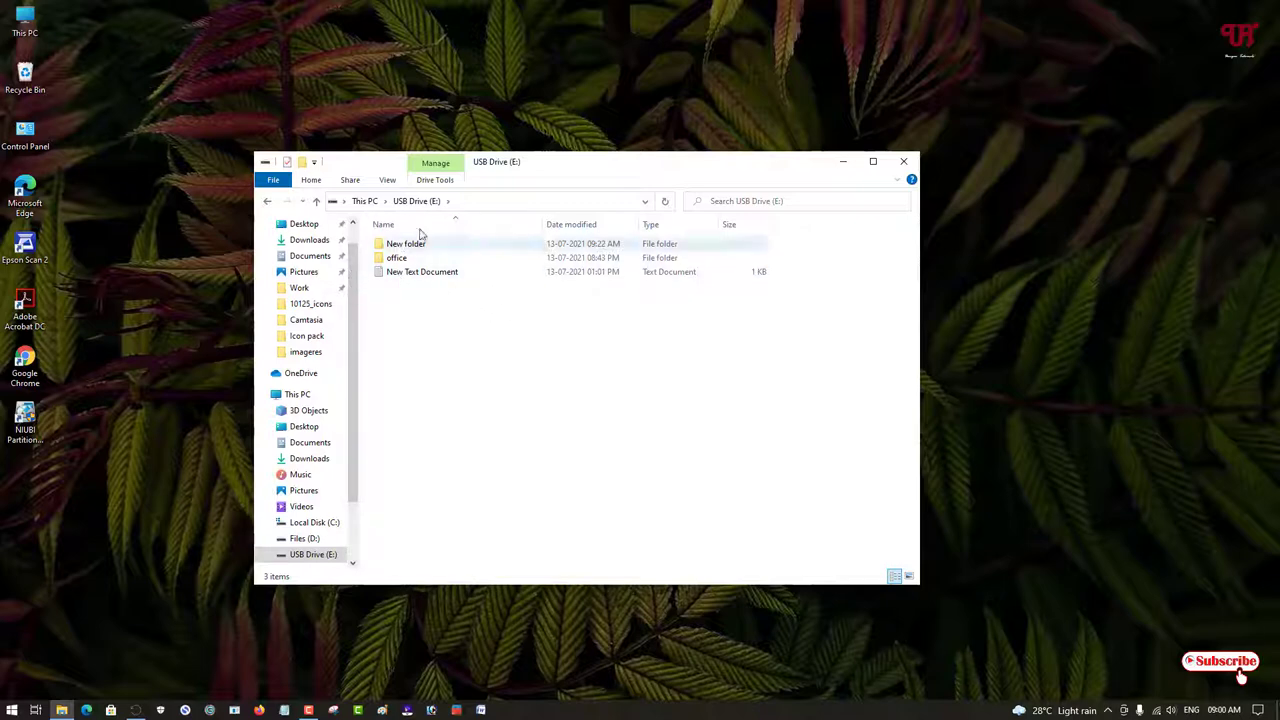
Step: Close the USB drive window and select the E: partition on Disk 1 in NIUBI Partition Editor
click(905, 162)
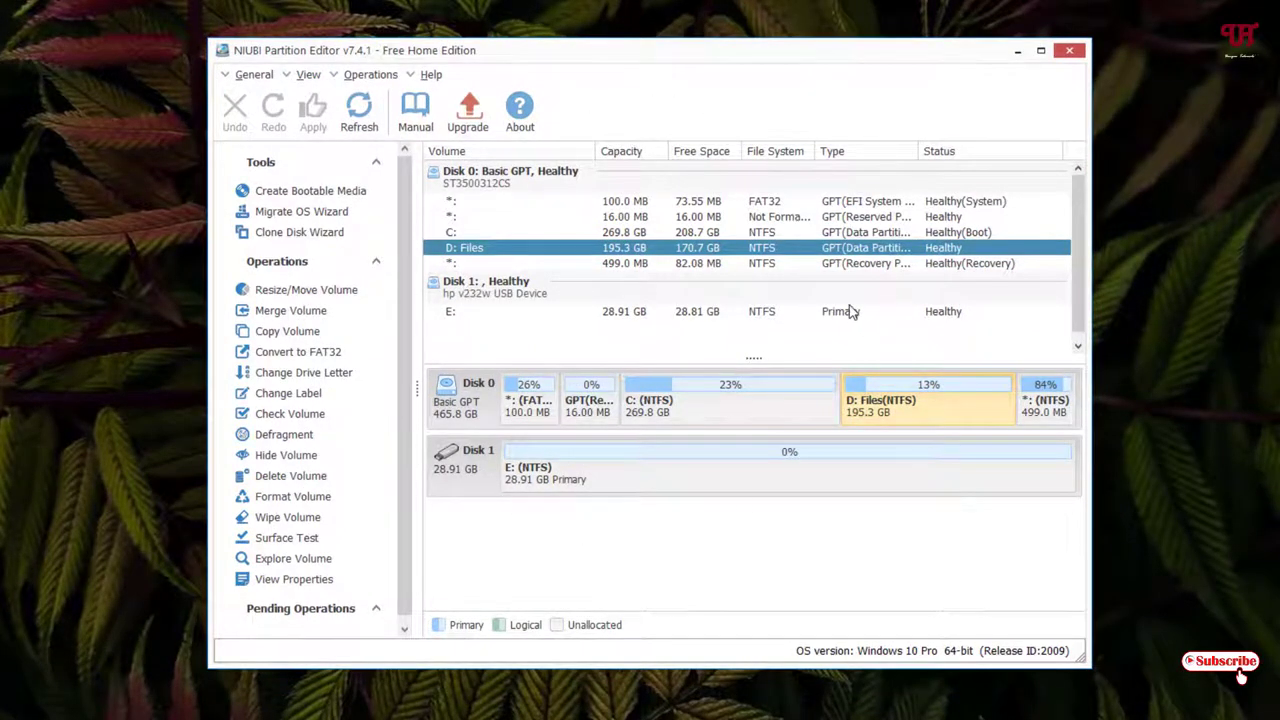
click(527, 480)
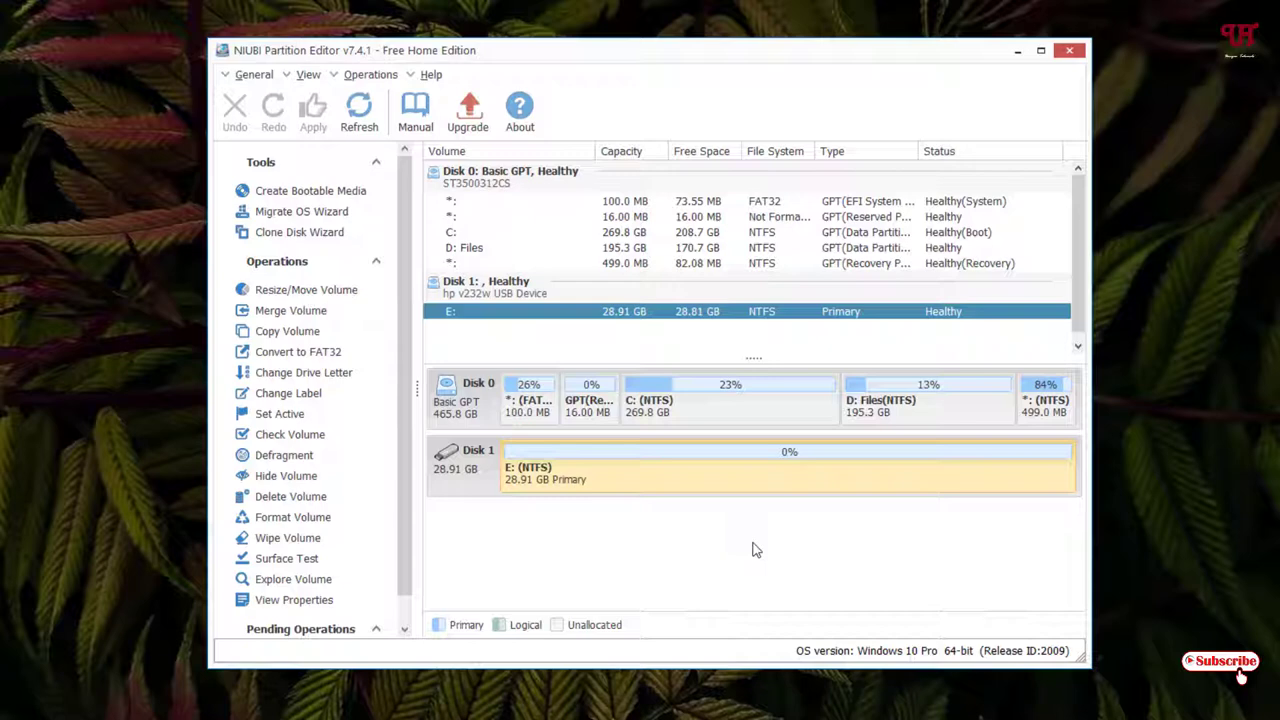
Step: Convert partition E: from NTFS to FAT32, apply the pending operation, and dismiss the success message
right_click(518, 478)
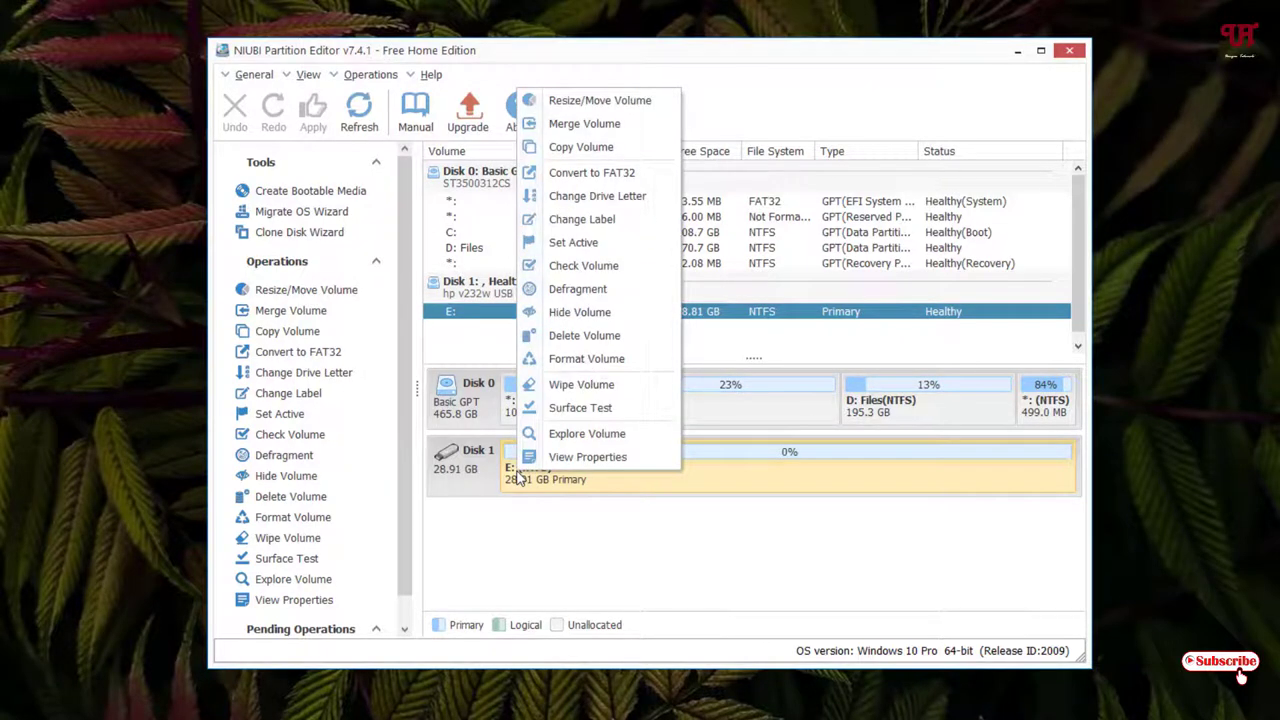
click(583, 174)
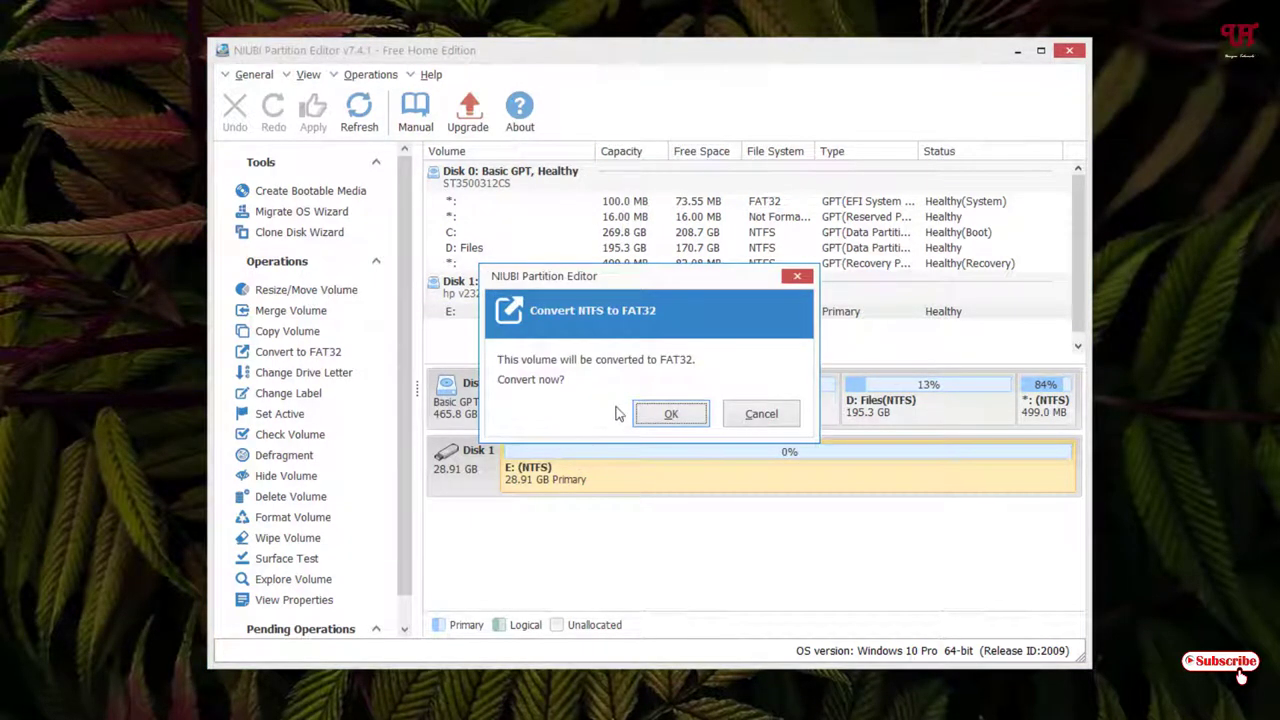
click(671, 418)
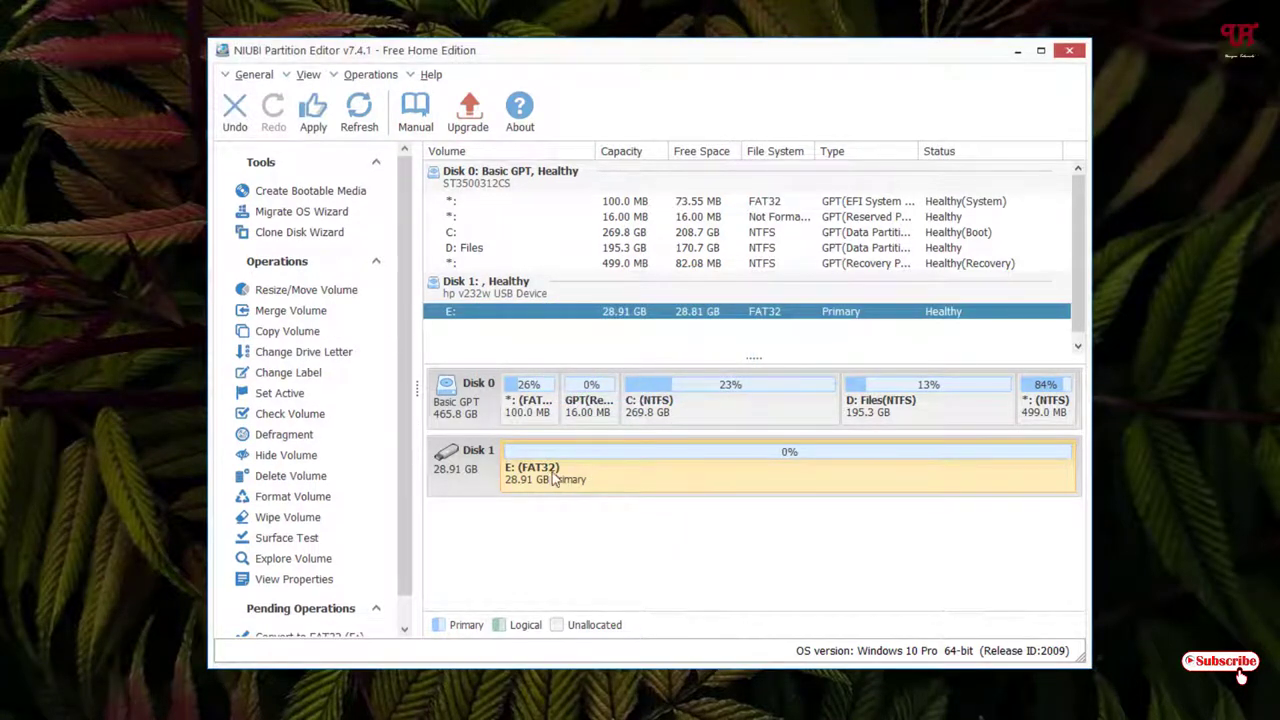
click(311, 128)
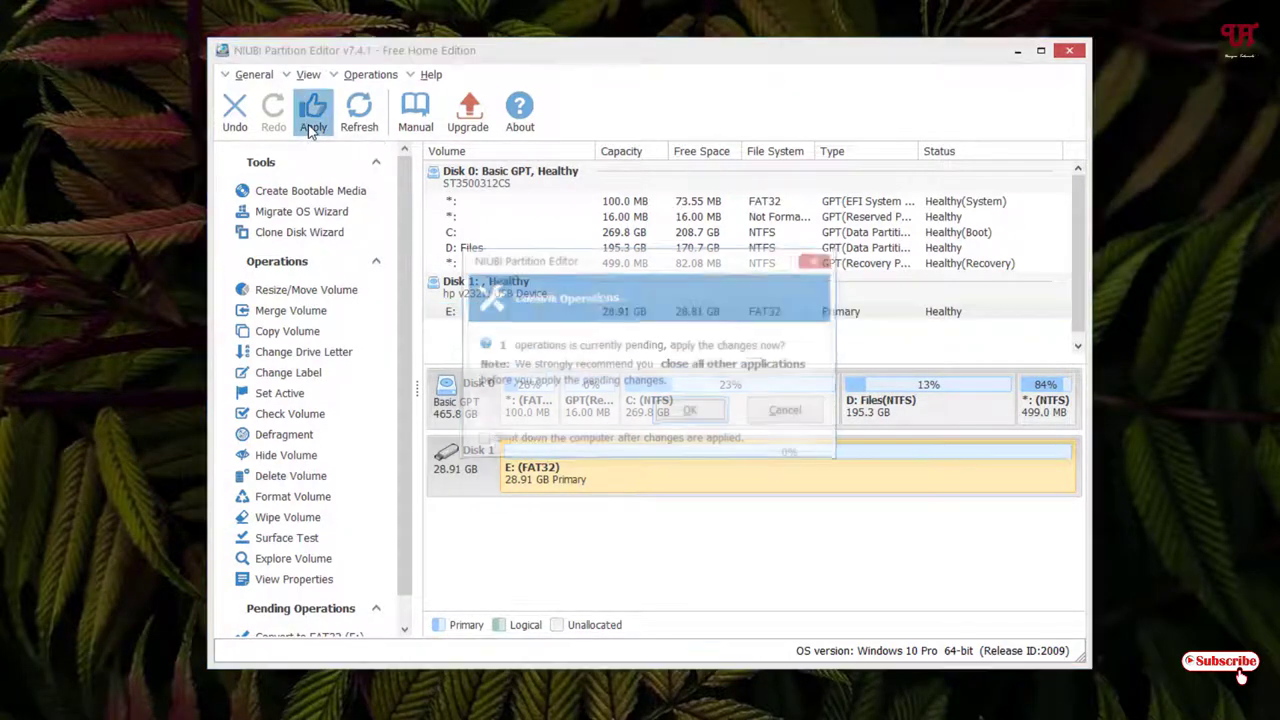
click(689, 414)
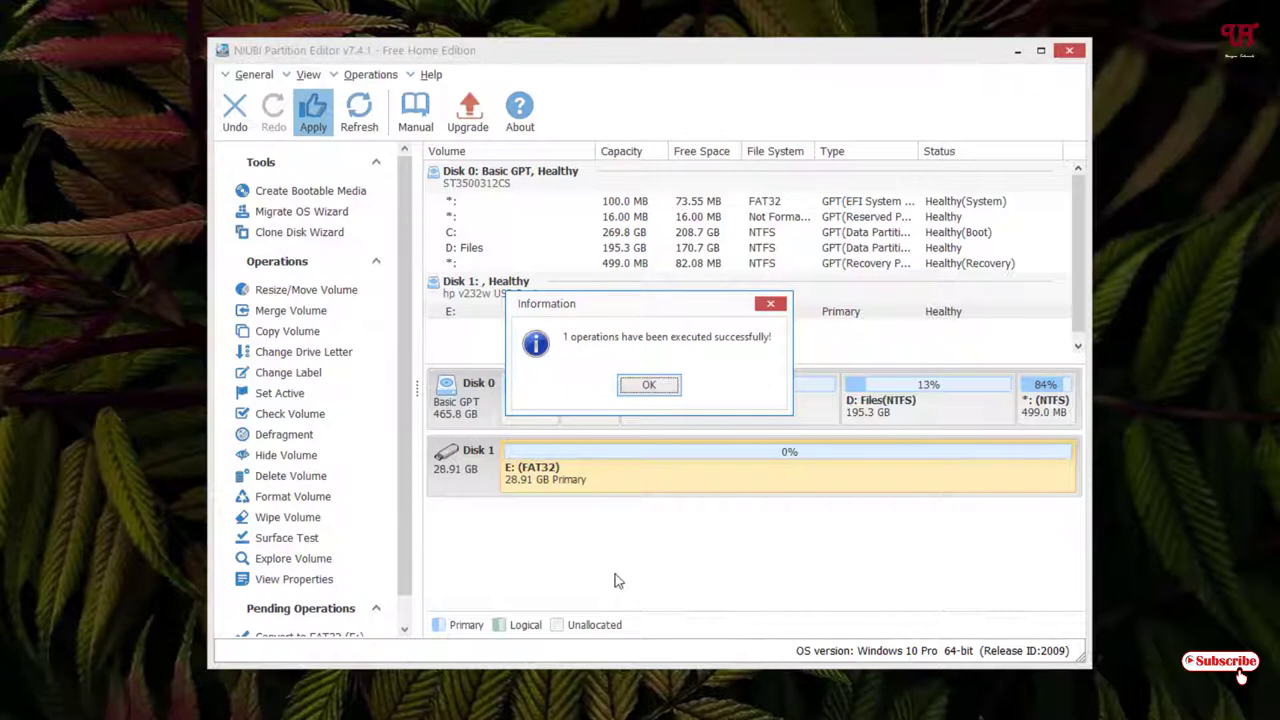
click(650, 386)
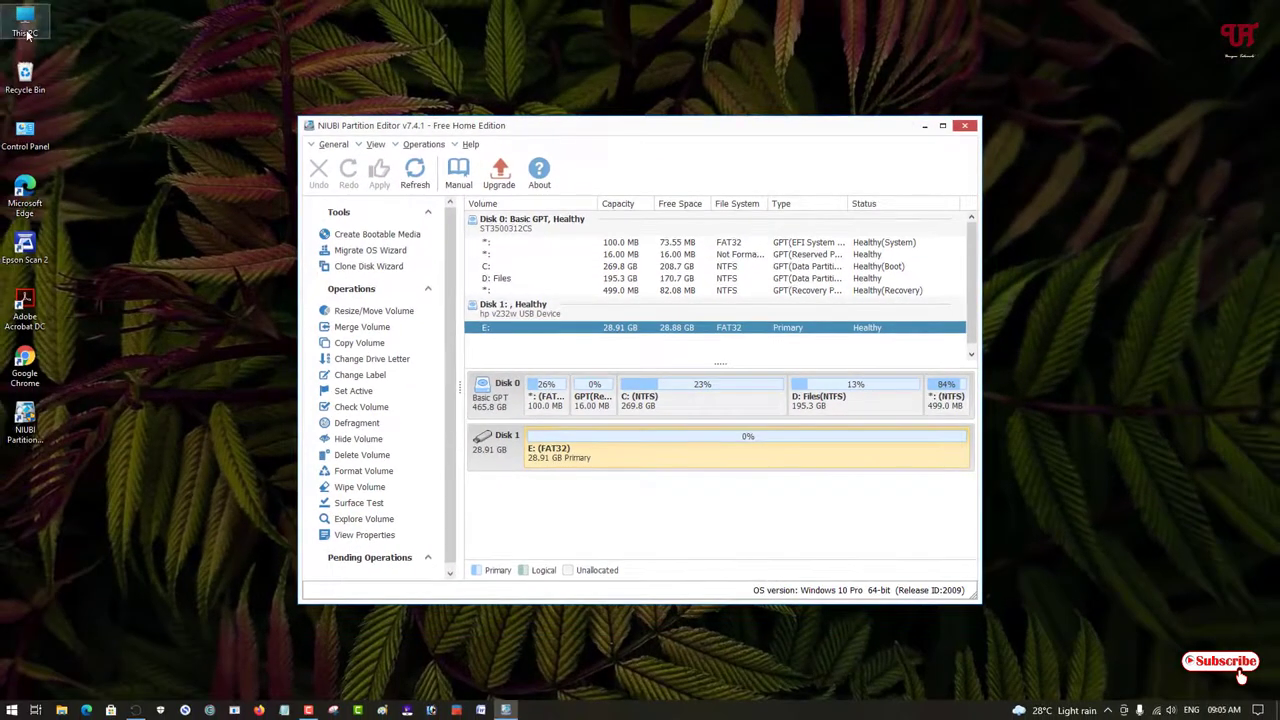
Step: Verify USB Drive (E:) now reports FAT32 and still holds New folder, office and New Text Document
double_click(26, 32)
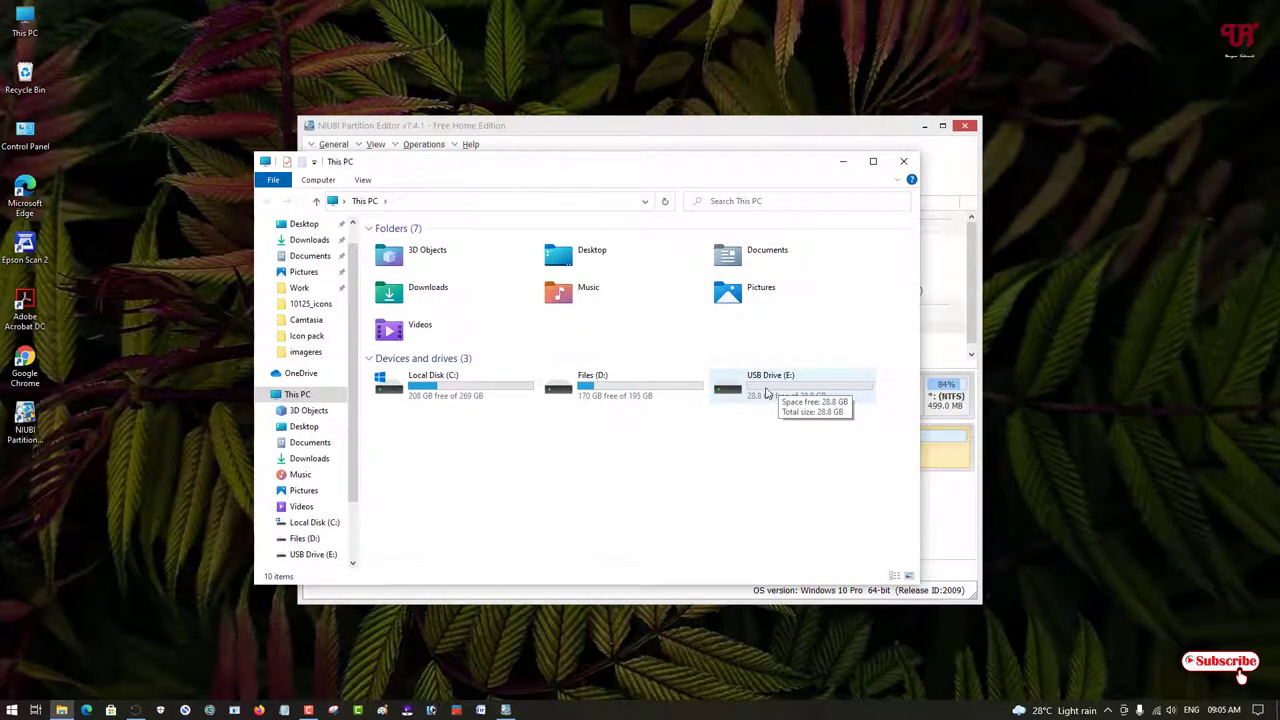
right_click(766, 393)
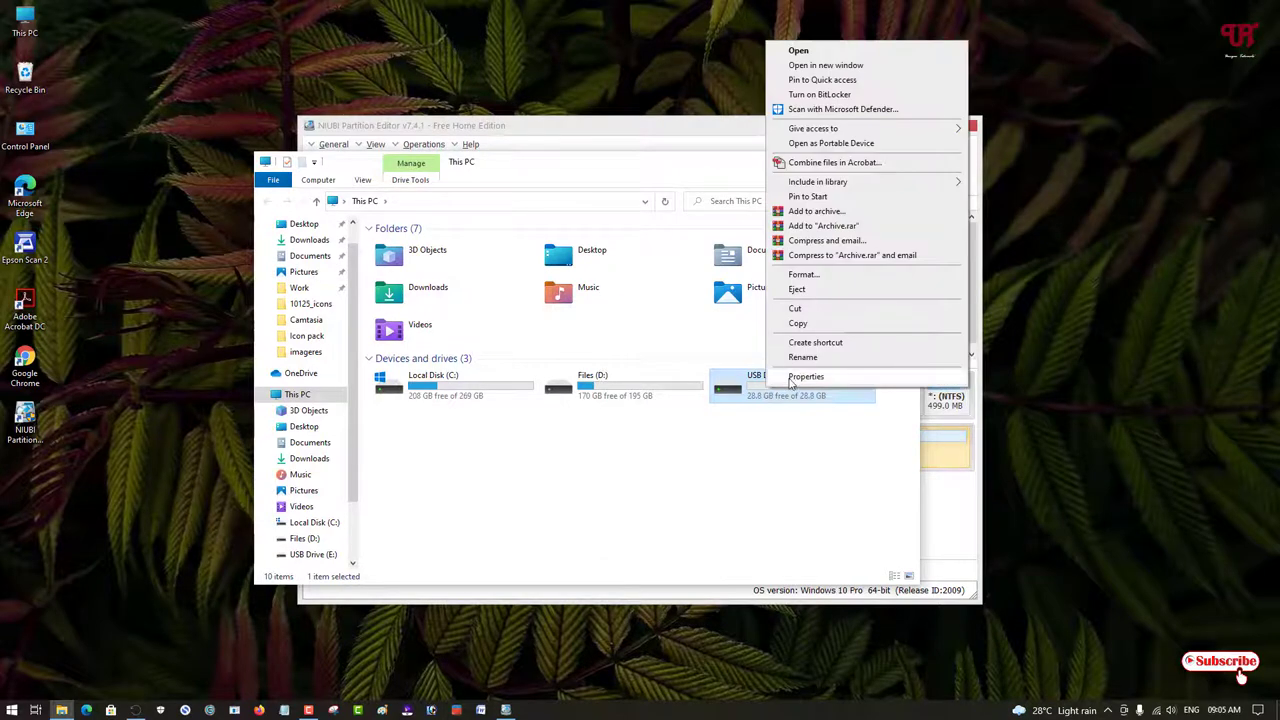
click(805, 377)
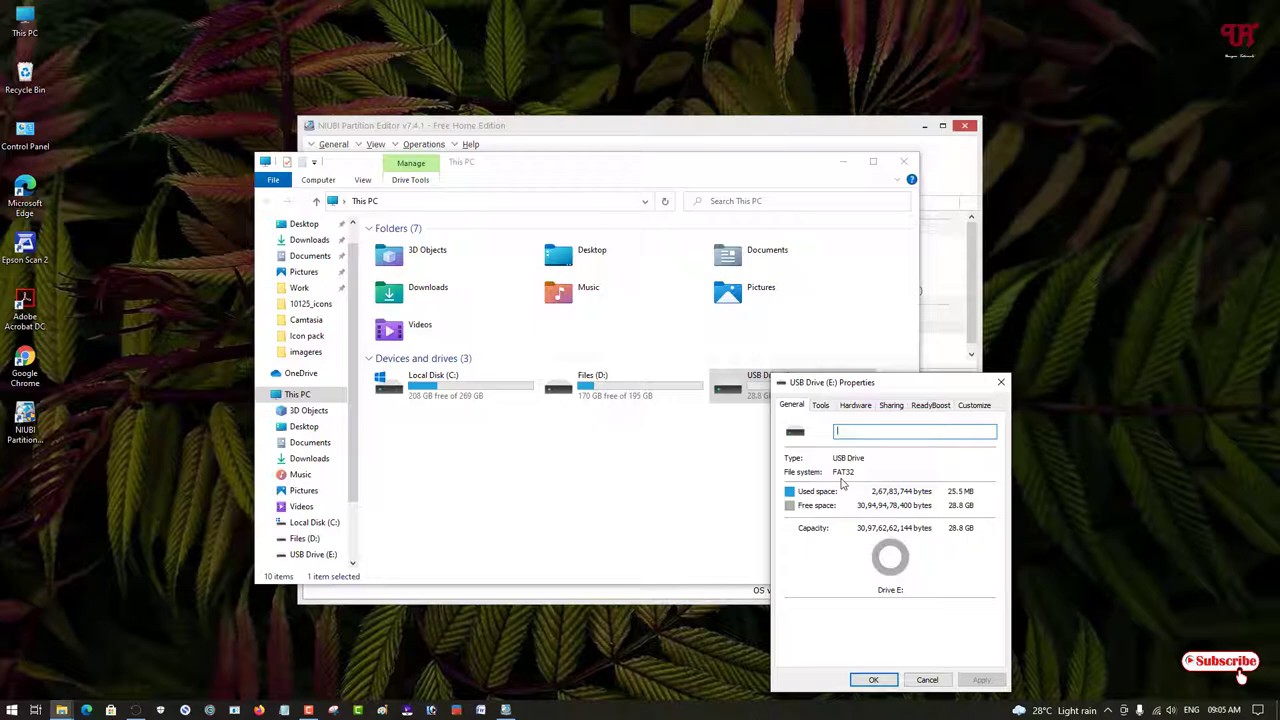
click(1000, 382)
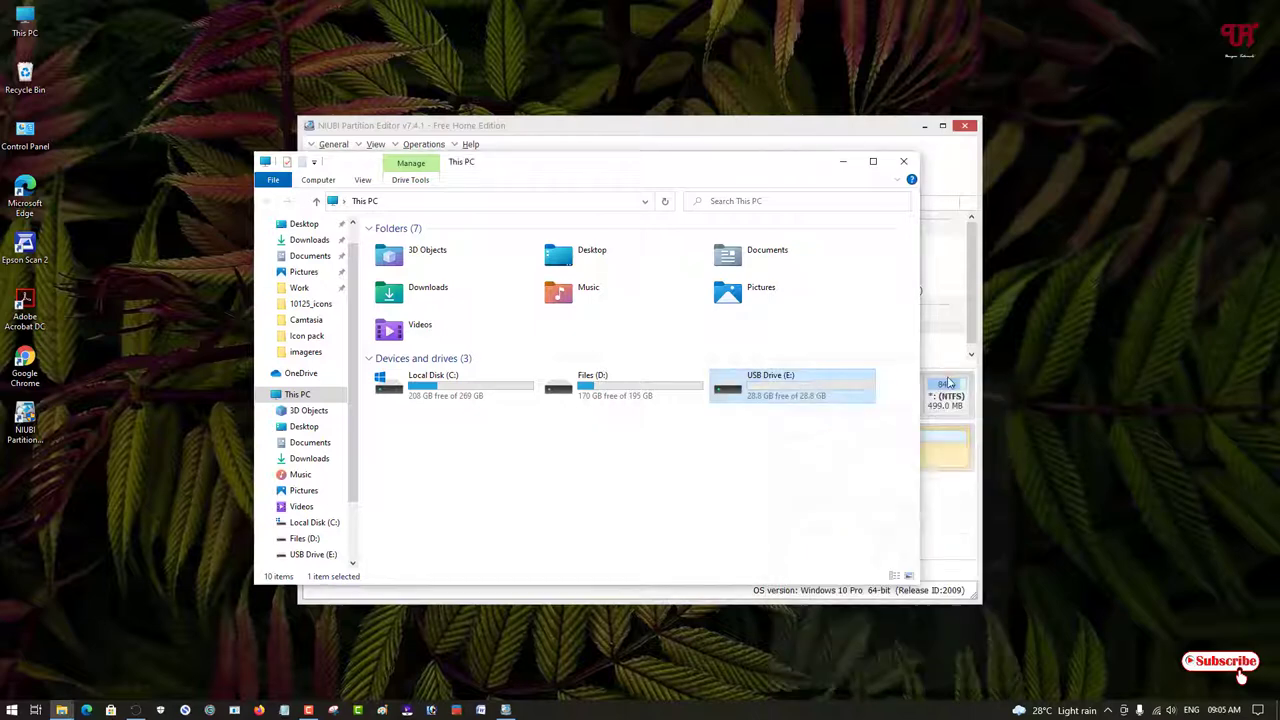
double_click(768, 390)
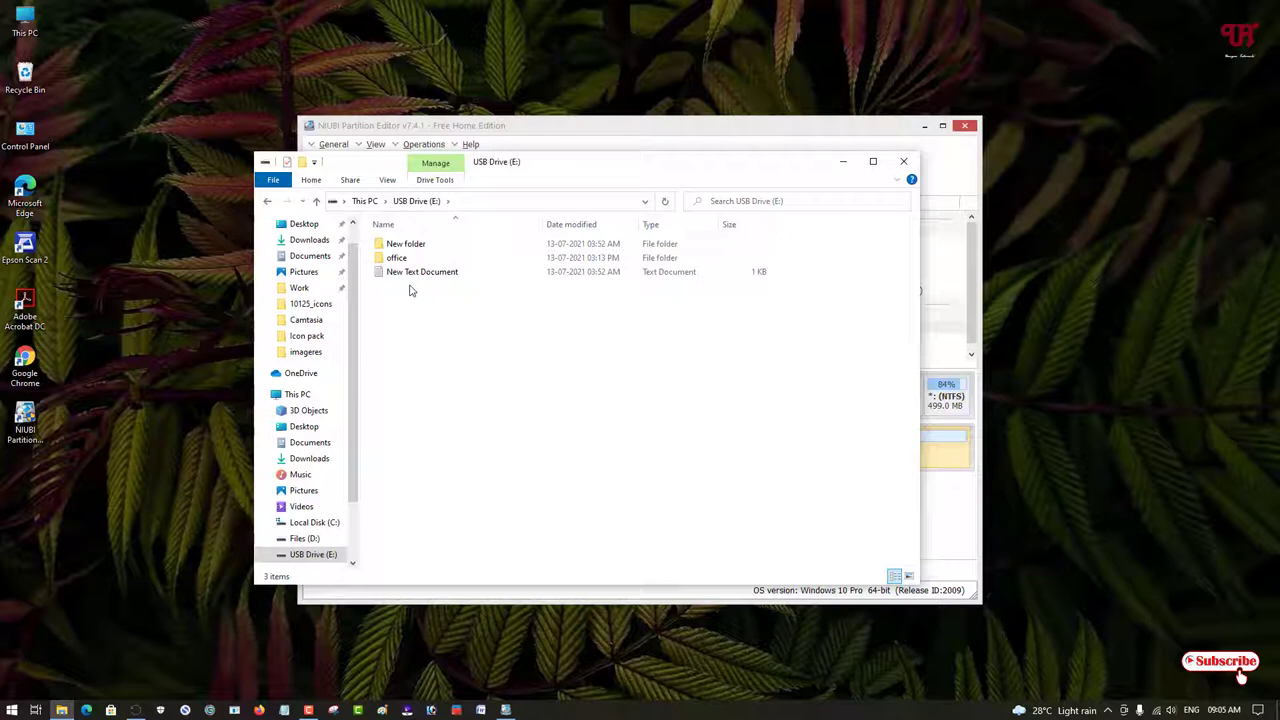
Step: Close the File Explorer and NIUBI Partition Editor windows
click(906, 162)
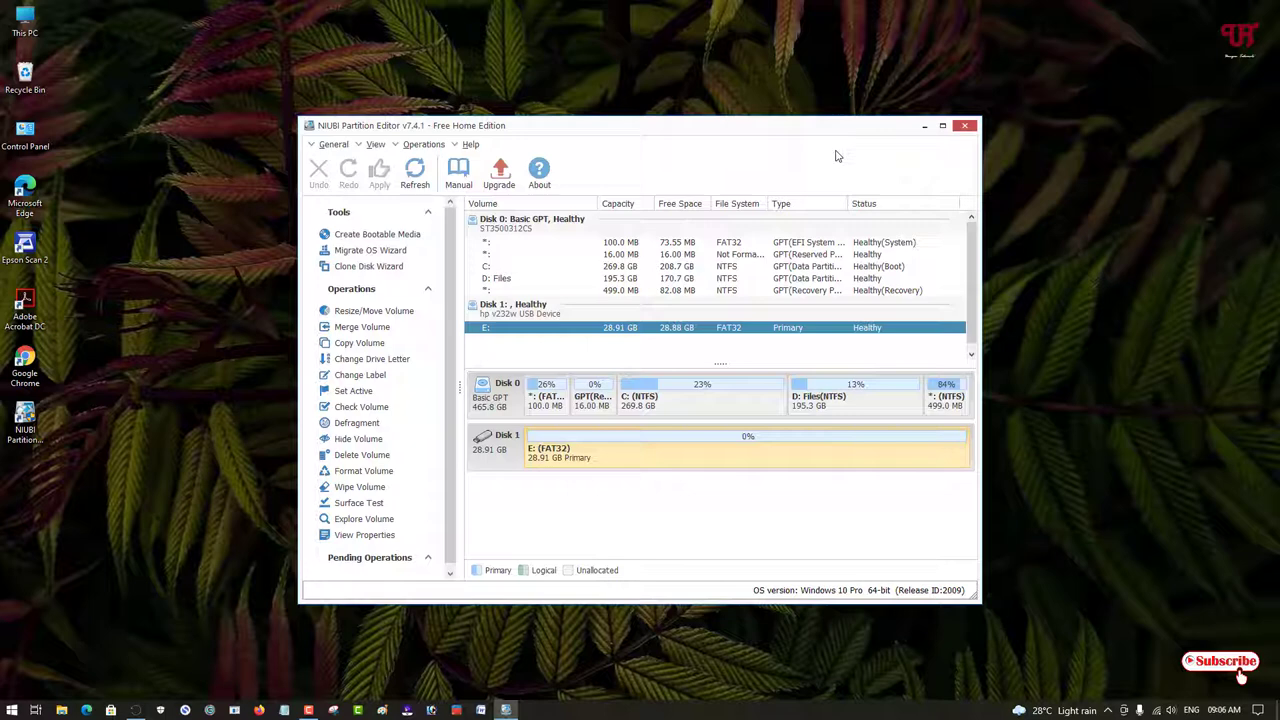
click(965, 127)
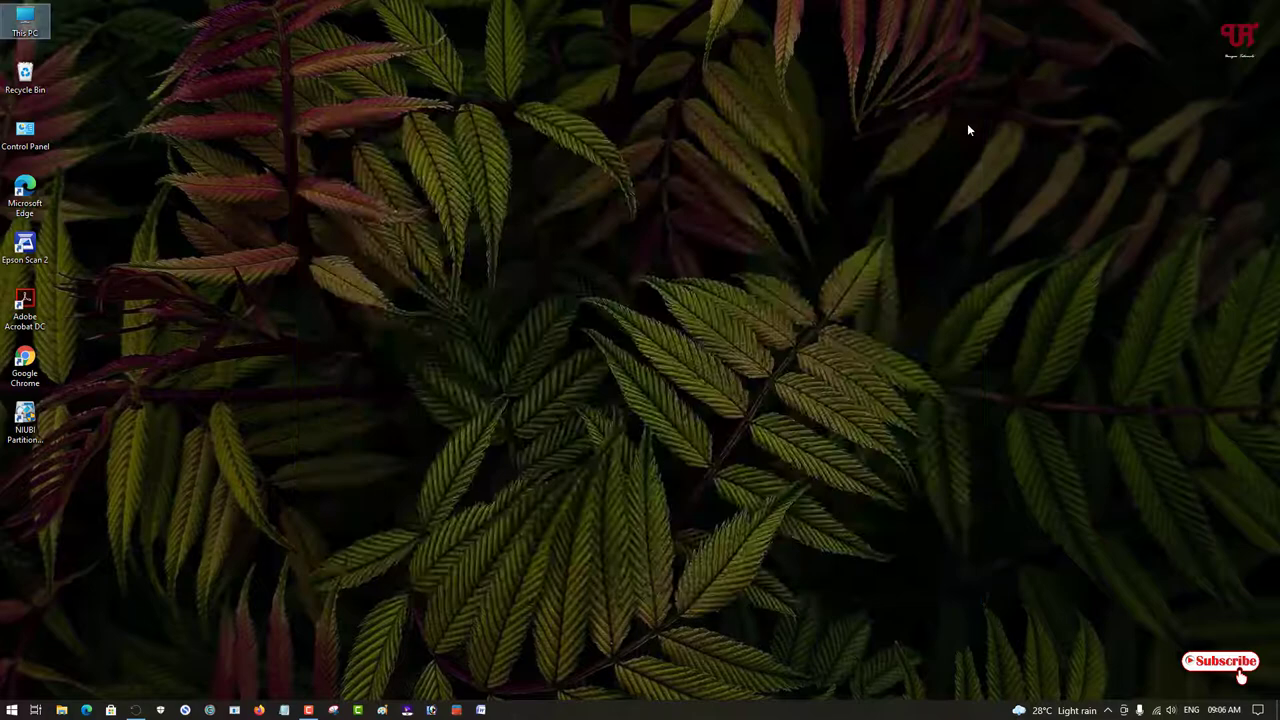